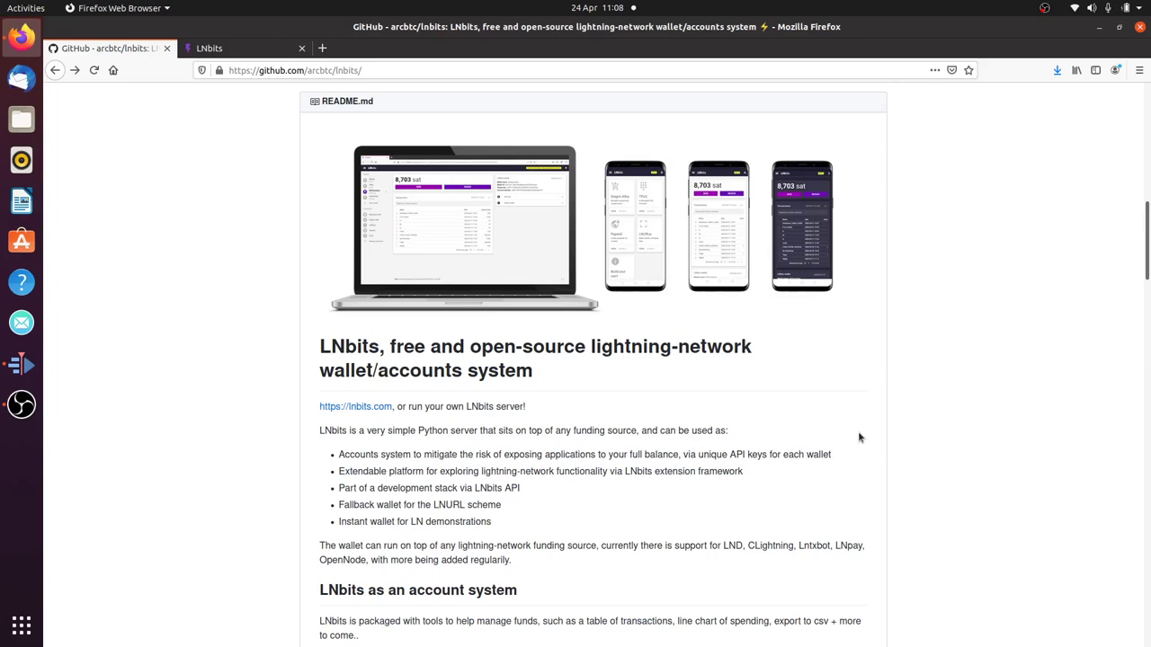
Read the LNbits README from the feature list to the server instructions, highlighting the development stack, LNURL fallback and pipenv install lines.
{"action": "scroll", "coordinate": [858, 438], "scroll_direction": "down", "scroll_amount": 3}
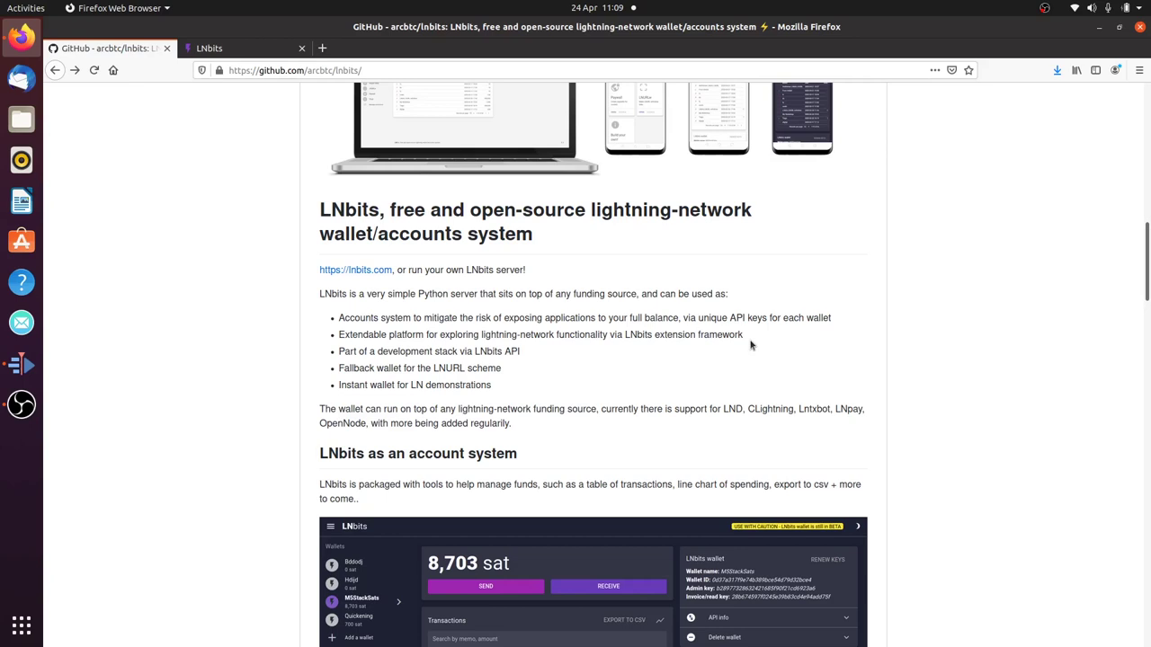
{"action": "triple_click", "coordinate": [521, 352]}
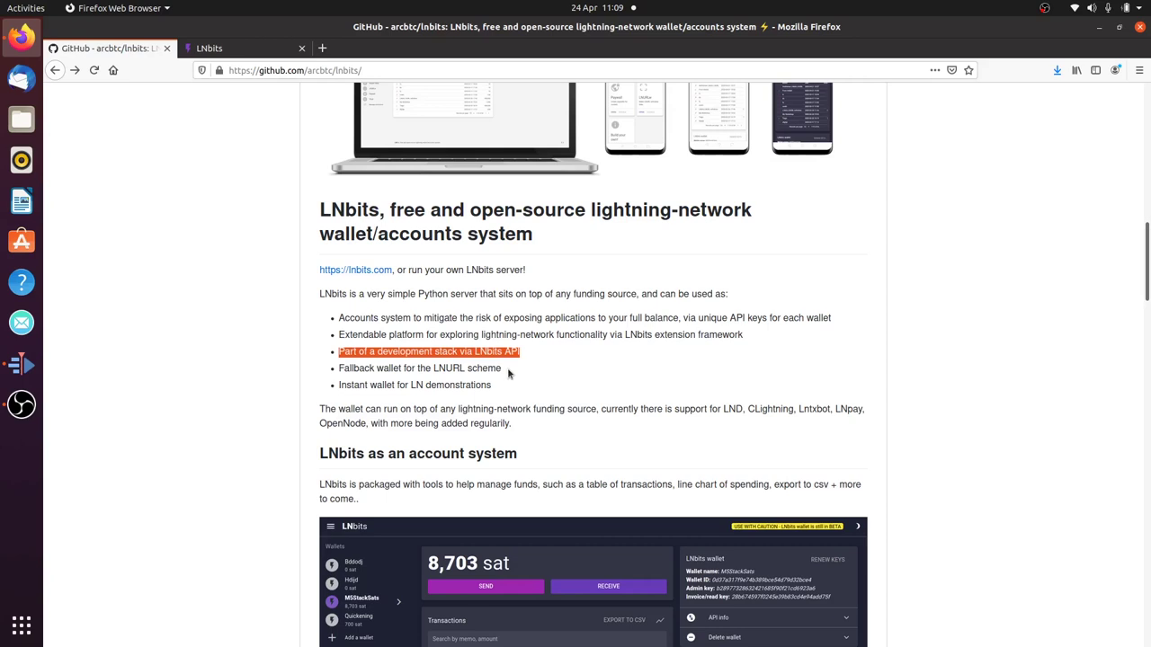
{"action": "left_click_drag", "start_coordinate": [506, 371], "coordinate": [339, 371]}
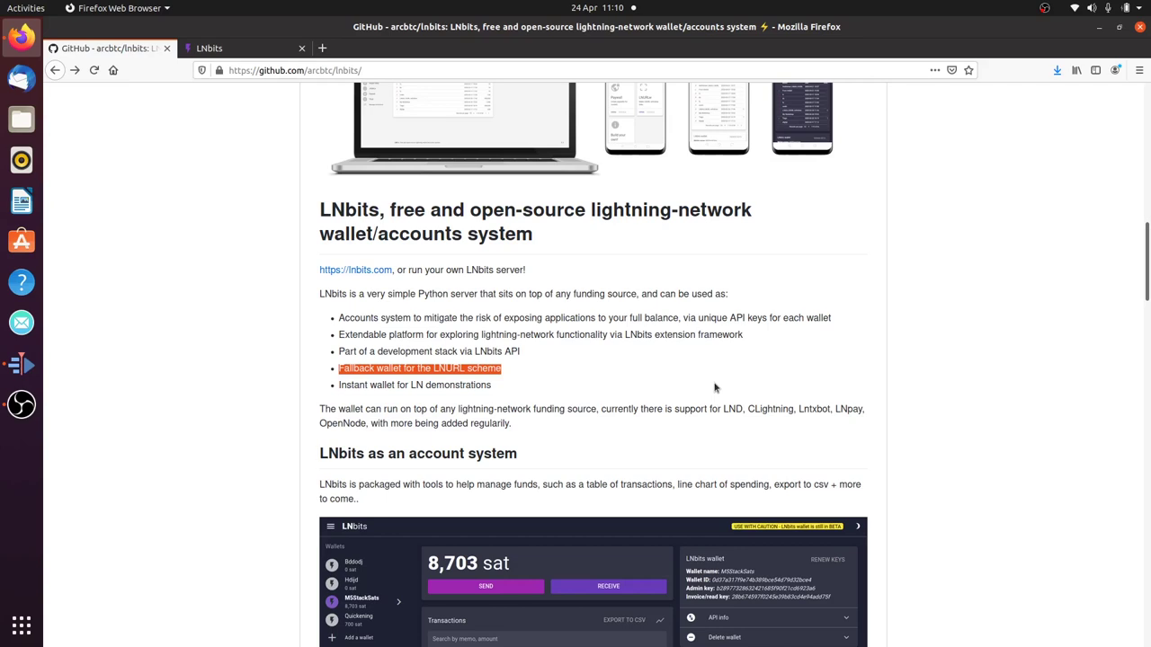
{"action": "scroll", "coordinate": [715, 387], "scroll_direction": "down", "scroll_amount": 5}
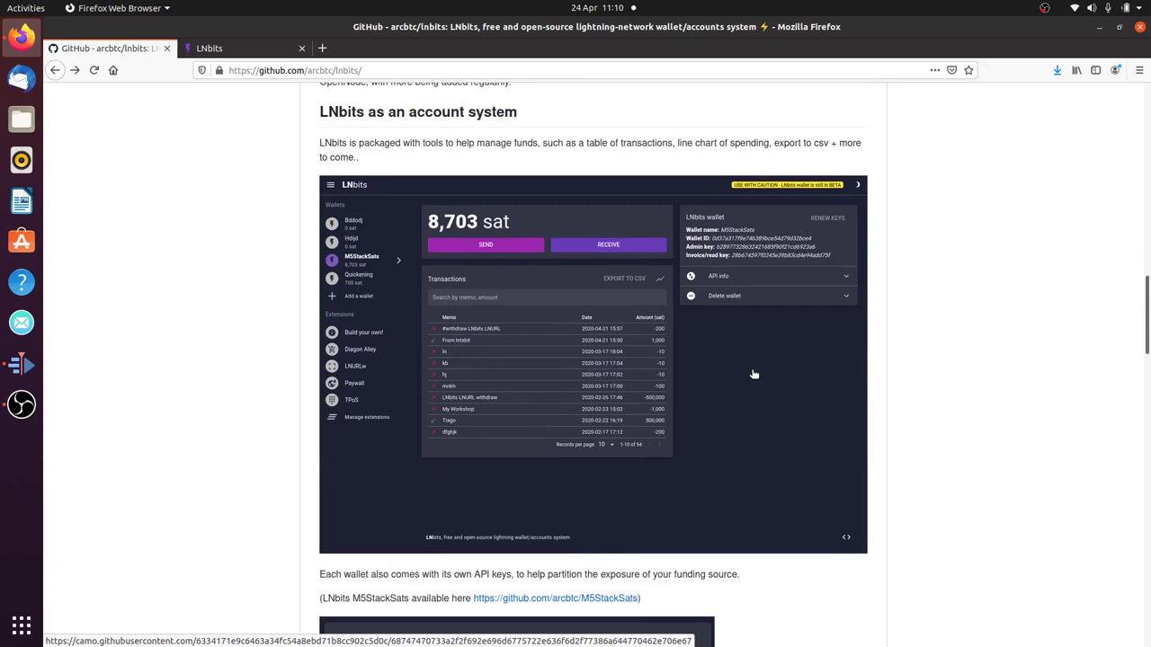
{"action": "scroll", "coordinate": [754, 374], "scroll_direction": "down", "scroll_amount": 5}
{"action": "scroll", "coordinate": [868, 518], "scroll_direction": "down", "scroll_amount": 7}
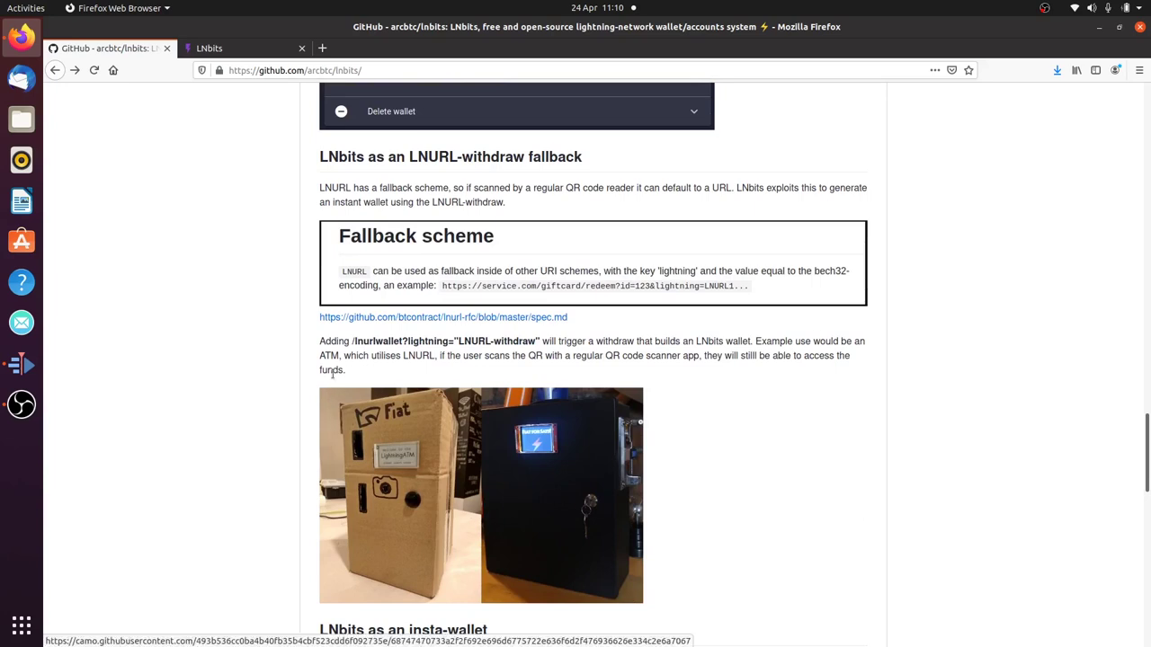
{"action": "scroll", "coordinate": [707, 553], "scroll_direction": "down", "scroll_amount": 4}
{"action": "scroll", "coordinate": [707, 553], "scroll_direction": "down", "scroll_amount": 2}
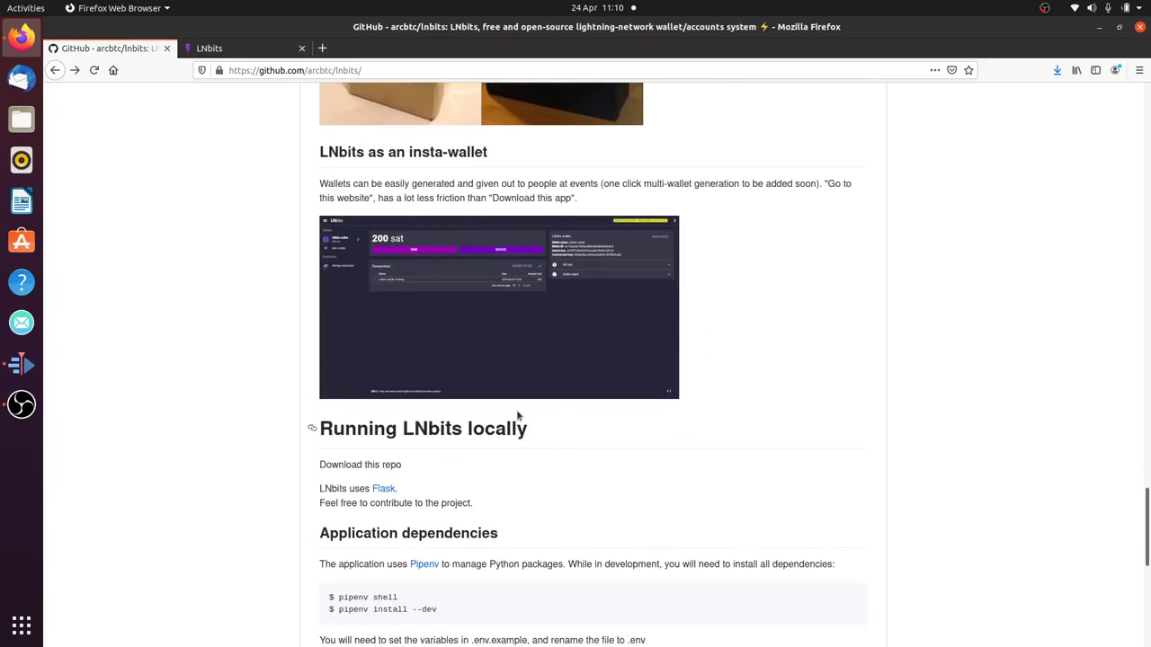
{"action": "scroll", "coordinate": [747, 471], "scroll_direction": "down", "scroll_amount": 4}
{"action": "scroll", "coordinate": [747, 471], "scroll_direction": "down", "scroll_amount": 2}
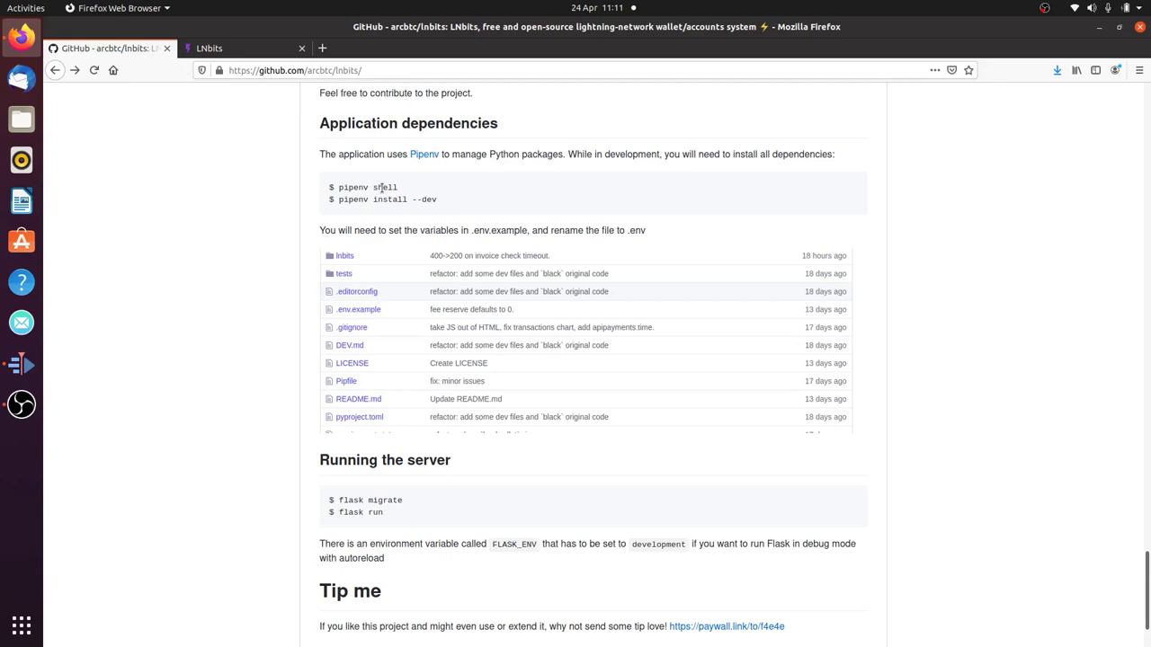
{"action": "left_click_drag", "start_coordinate": [335, 222], "coordinate": [329, 200]}
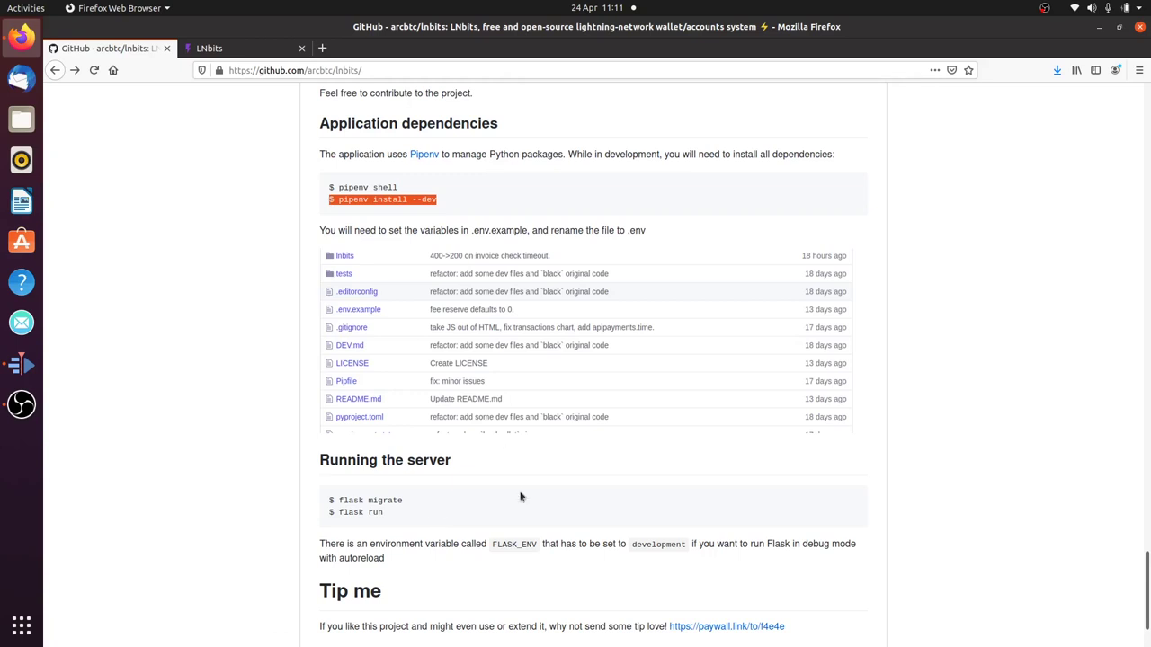
Examine the funding source files in the repository's lnbits/wallets folder, including the code of clightning.py.
{"action": "scroll", "coordinate": [520, 496], "scroll_direction": "up", "scroll_amount": 15}
{"action": "scroll", "coordinate": [520, 496], "scroll_direction": "up", "scroll_amount": 15}
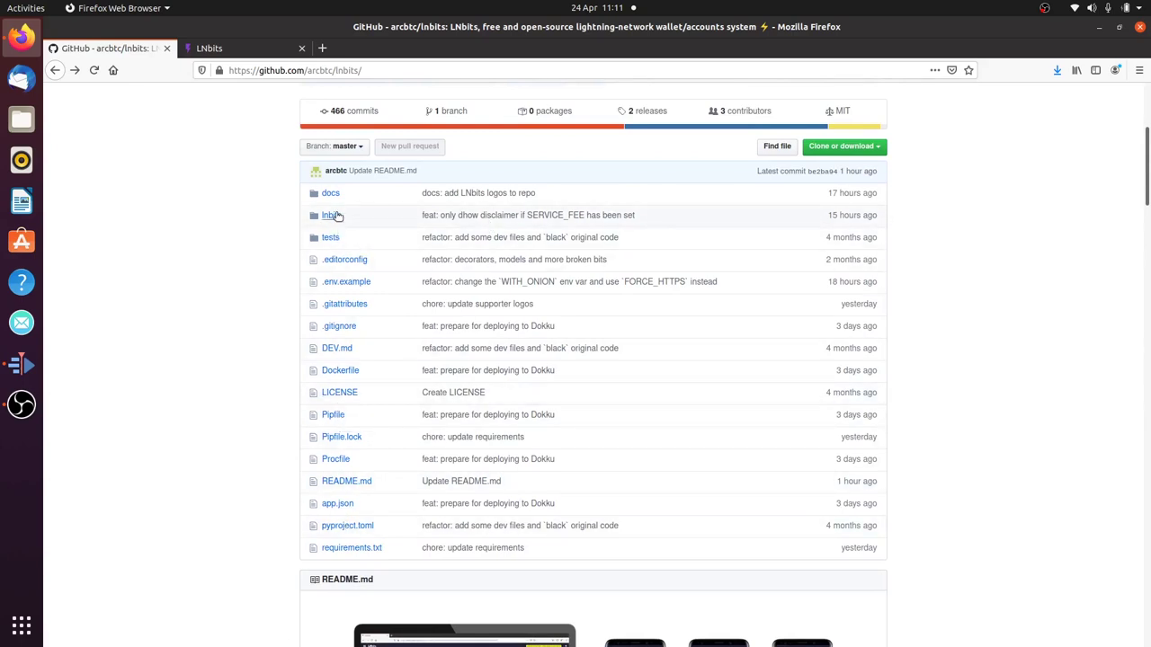
{"action": "left_click", "coordinate": [330, 215]}
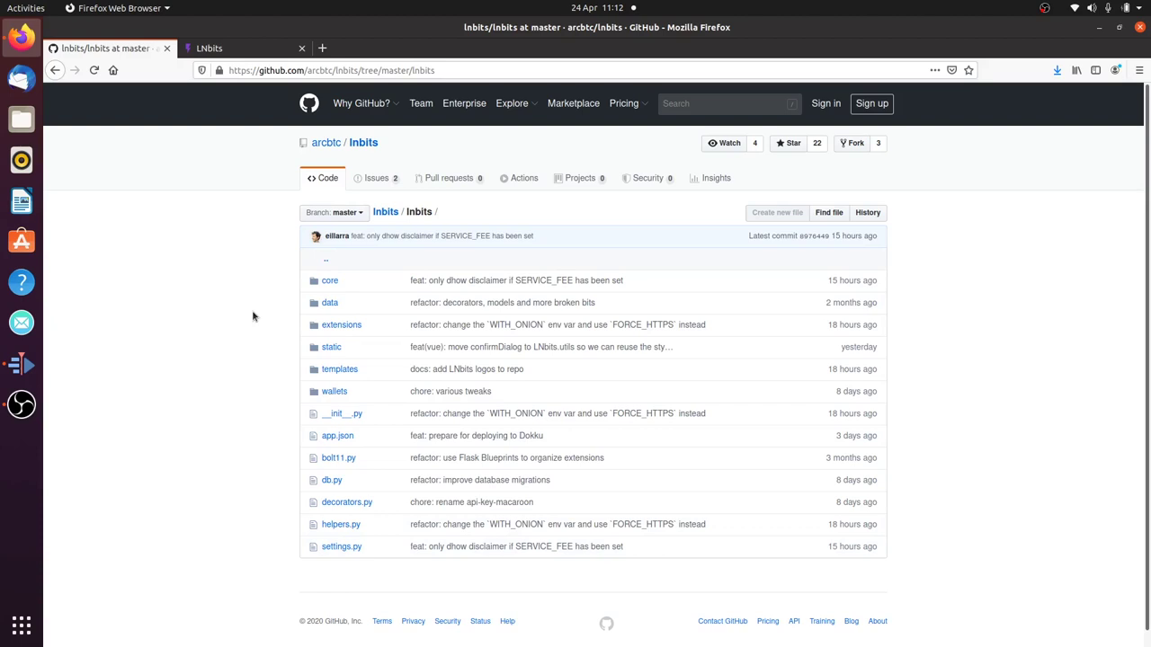
{"action": "left_click", "coordinate": [339, 392]}
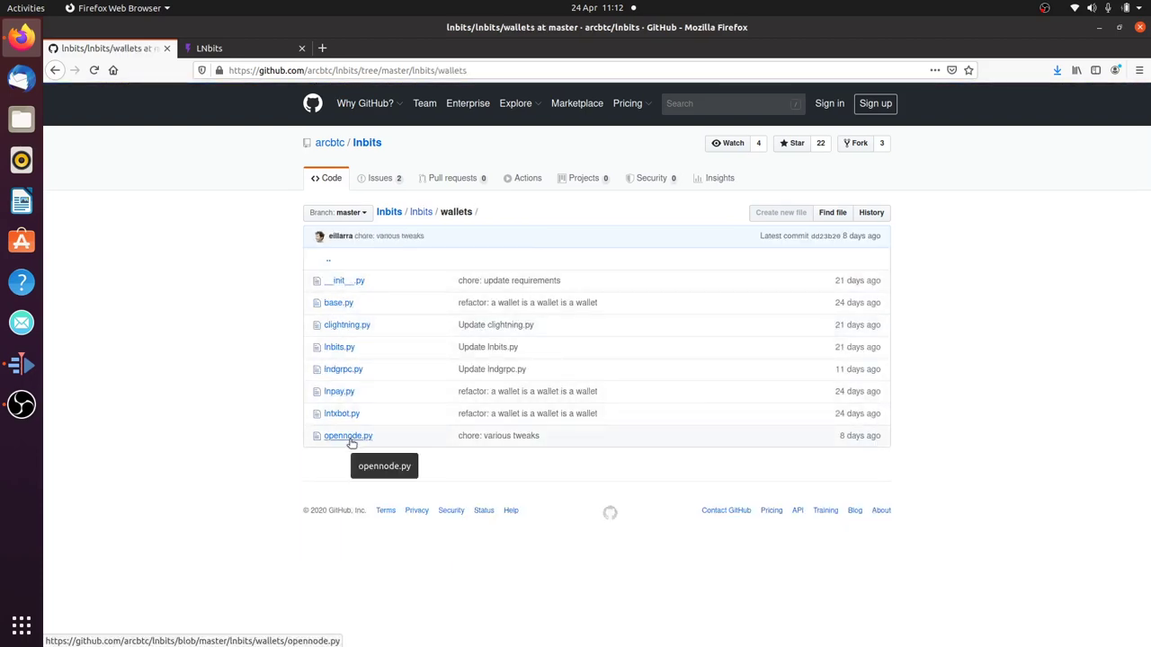
{"action": "left_click", "coordinate": [351, 326]}
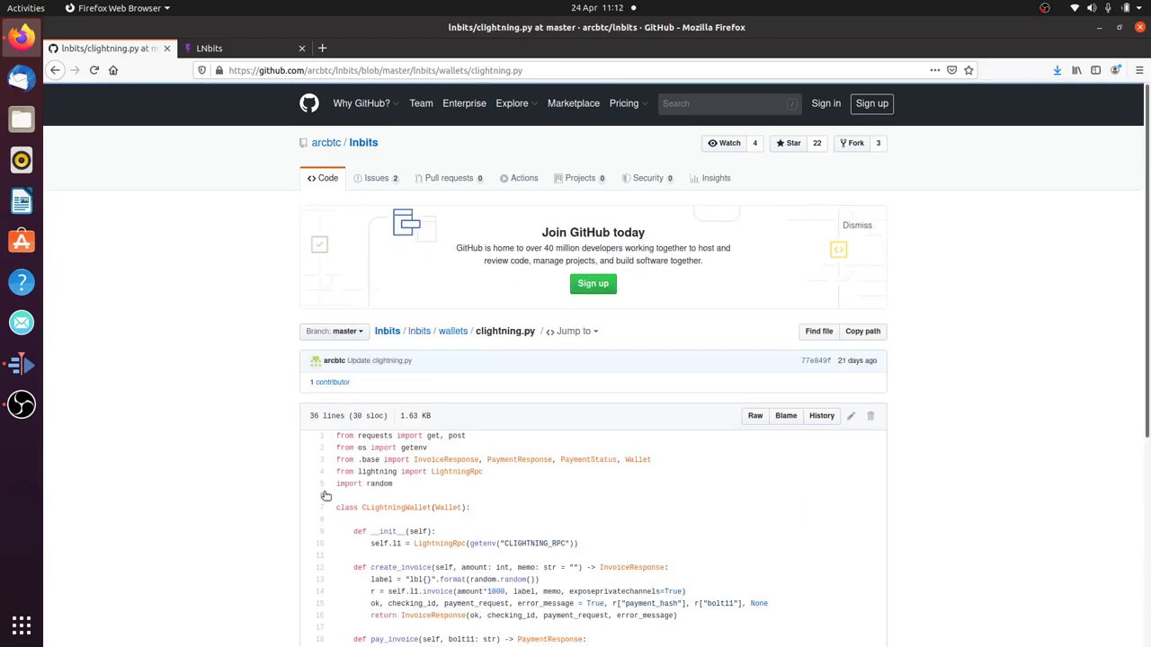
{"action": "scroll", "coordinate": [327, 495], "scroll_direction": "down", "scroll_amount": 5}
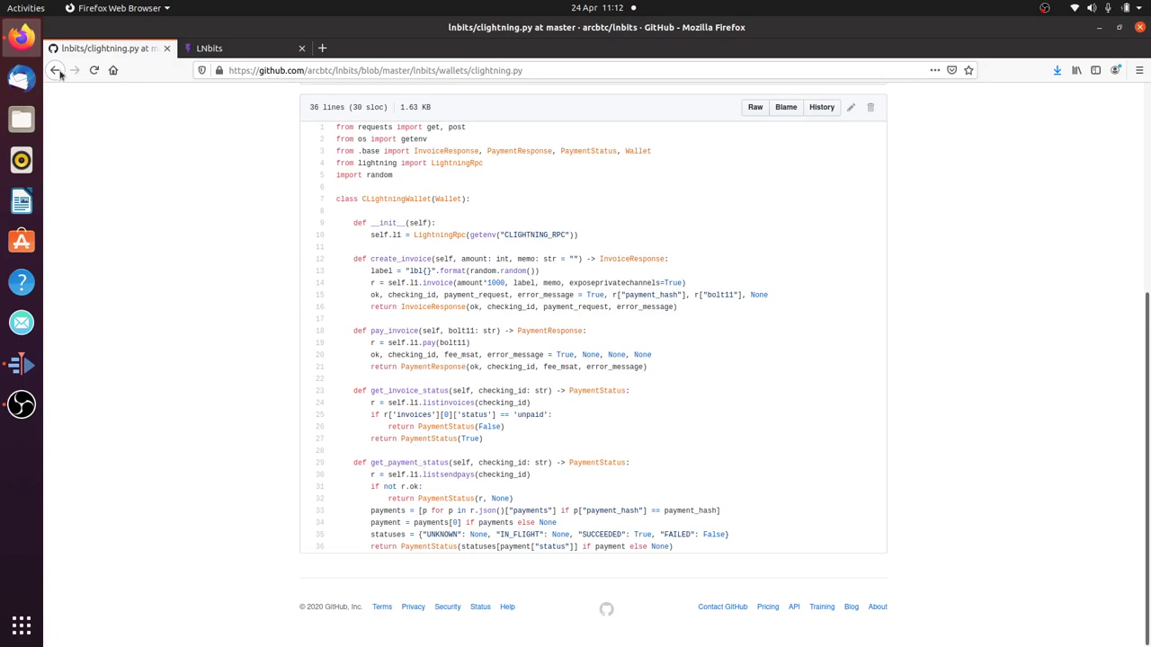
{"action": "left_click", "coordinate": [56, 71]}
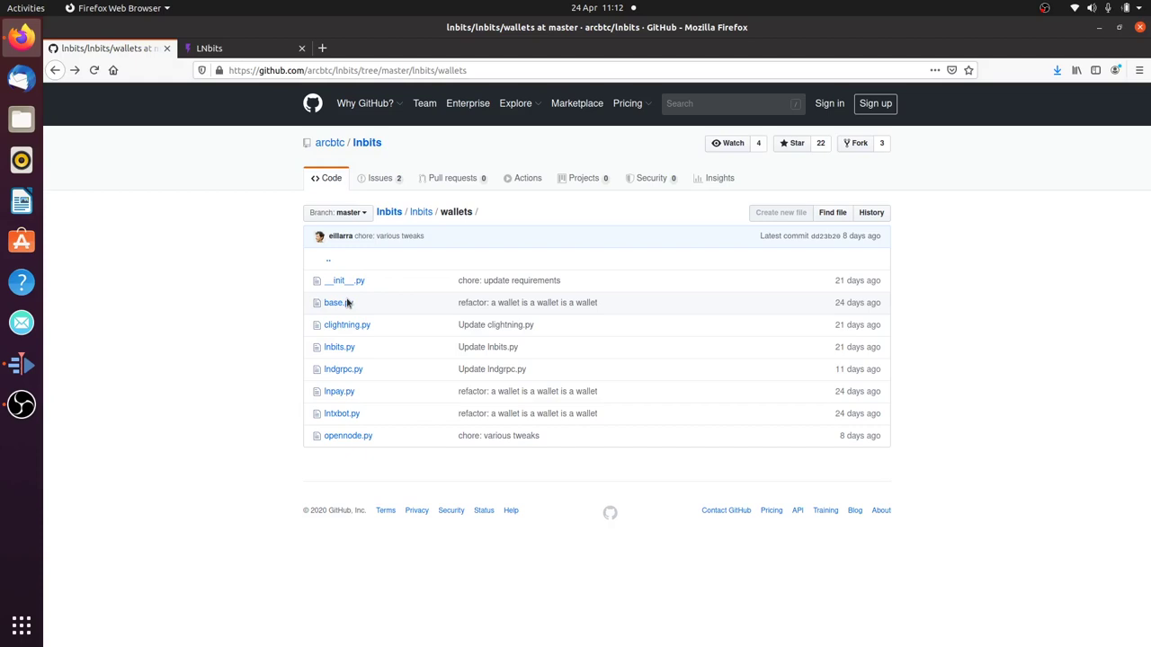
Look at the available extensions in the lnbits/extensions folder and return to the repository's main page.
{"action": "left_click", "coordinate": [55, 70]}
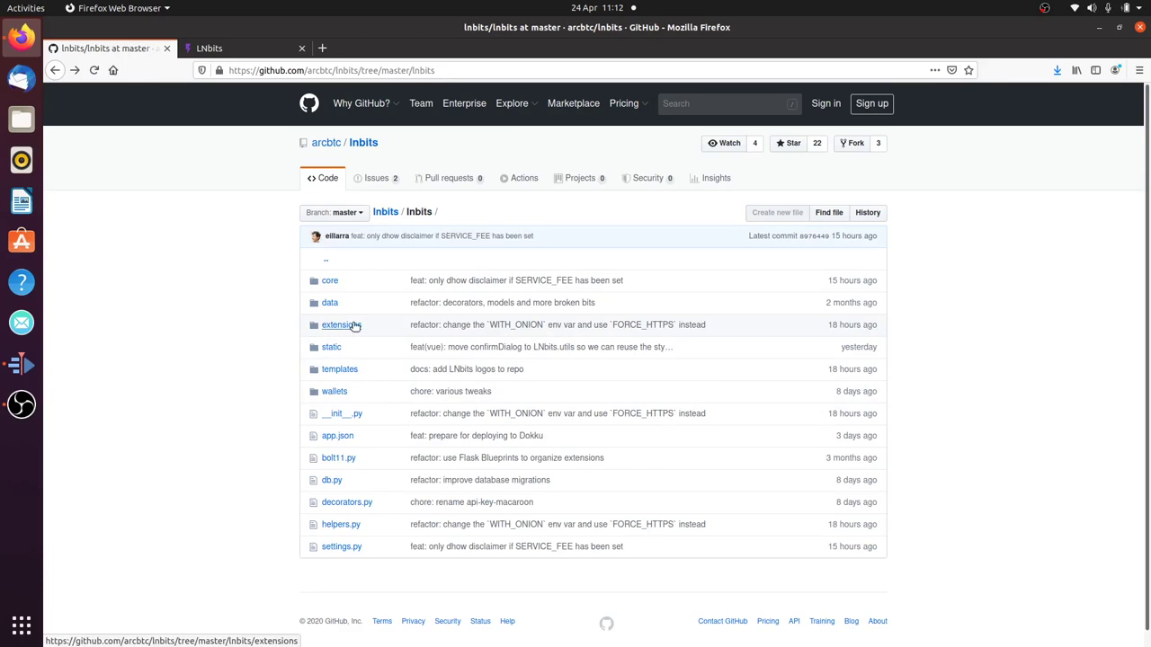
{"action": "left_click", "coordinate": [351, 328]}
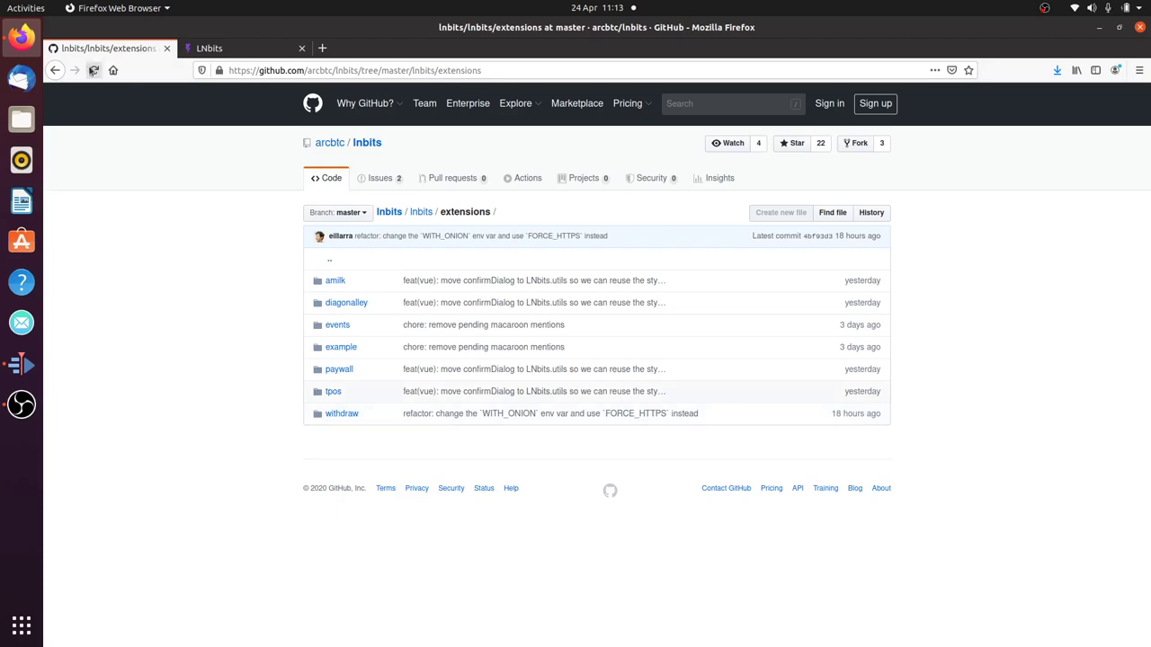
{"action": "left_click", "coordinate": [54, 70]}
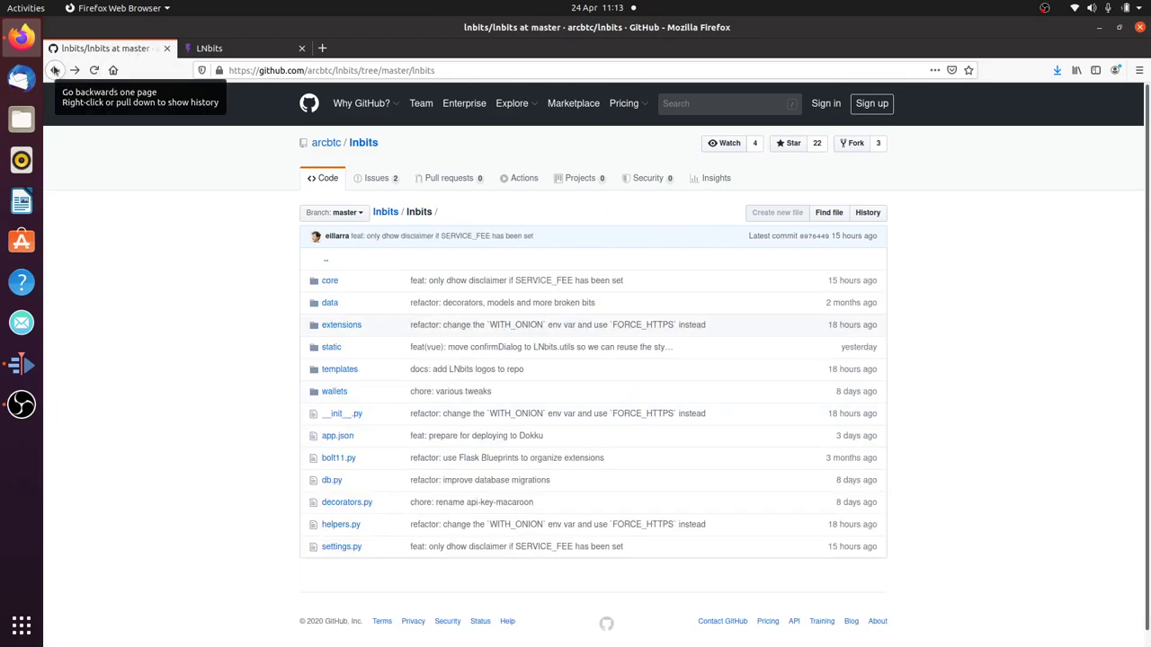
{"action": "left_click", "coordinate": [55, 70]}
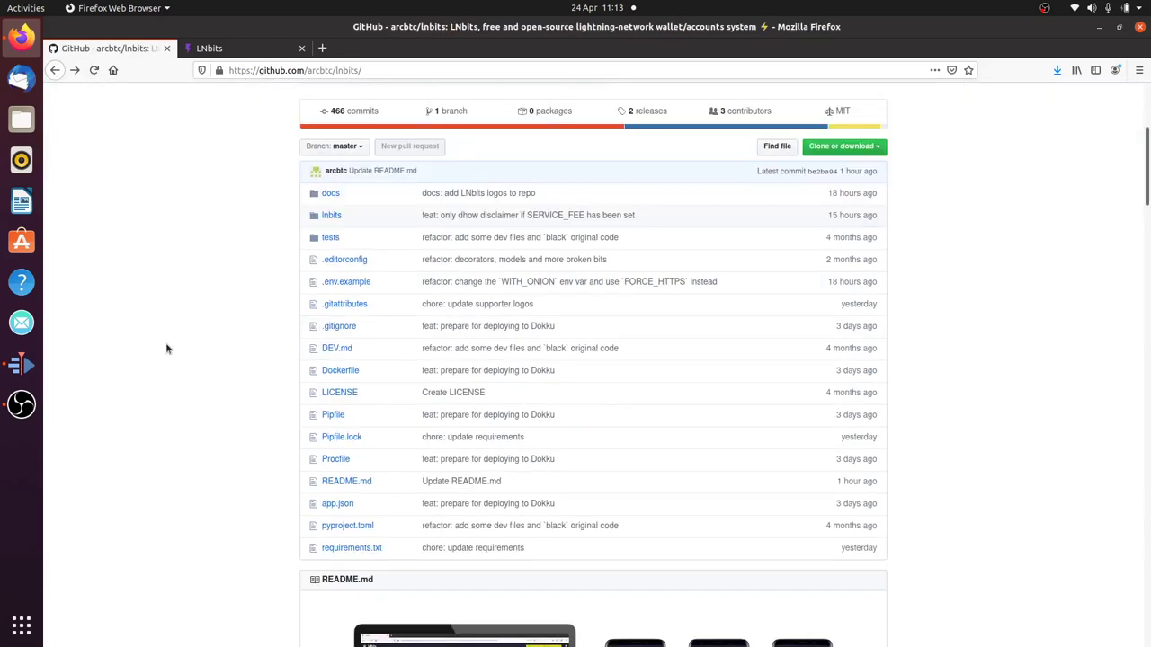
{"action": "scroll", "coordinate": [166, 349], "scroll_direction": "up", "scroll_amount": 4}
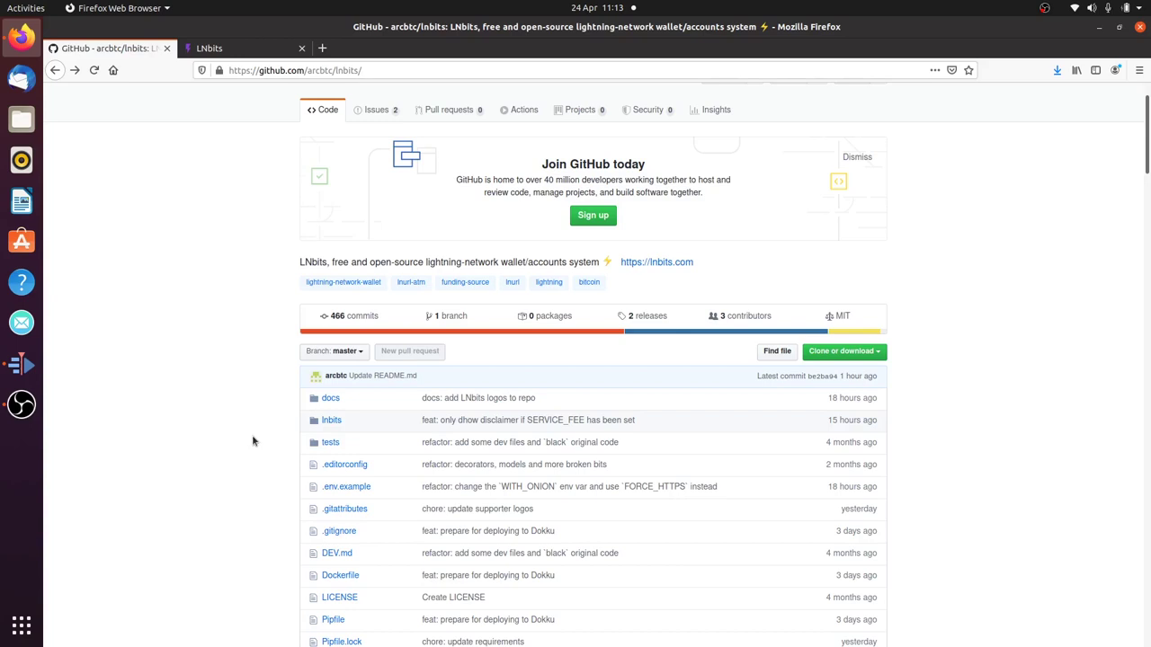
{"action": "scroll", "coordinate": [253, 440], "scroll_direction": "down", "scroll_amount": 5}
{"action": "scroll", "coordinate": [253, 441], "scroll_direction": "up", "scroll_amount": 6}
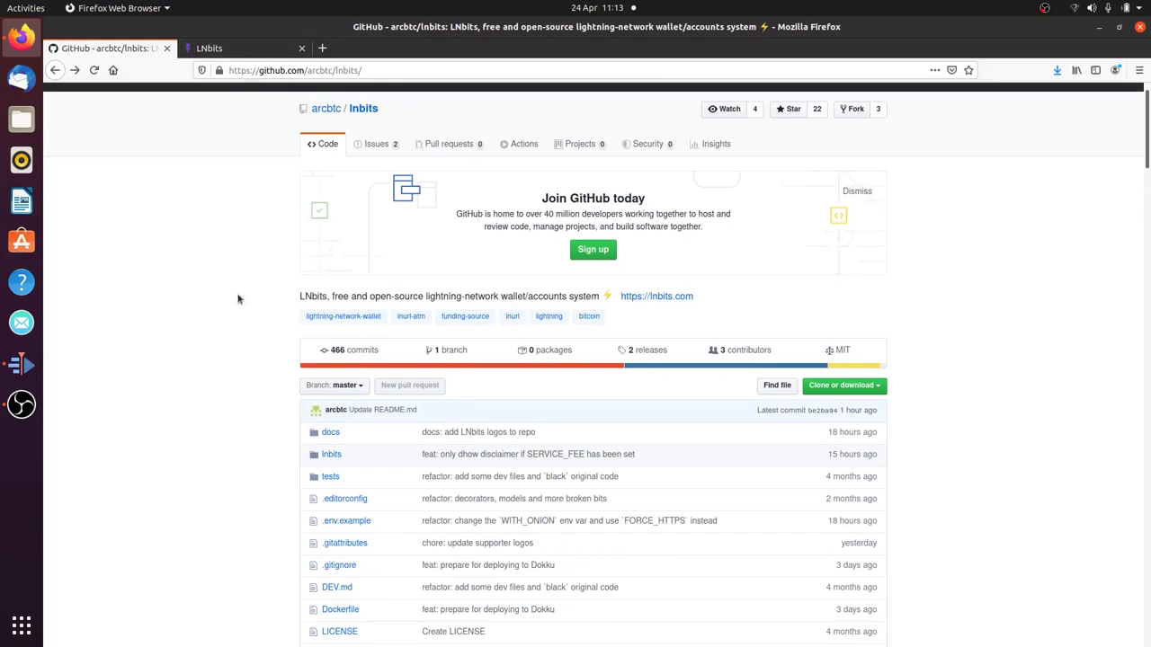
{"action": "left_click", "coordinate": [242, 51]}
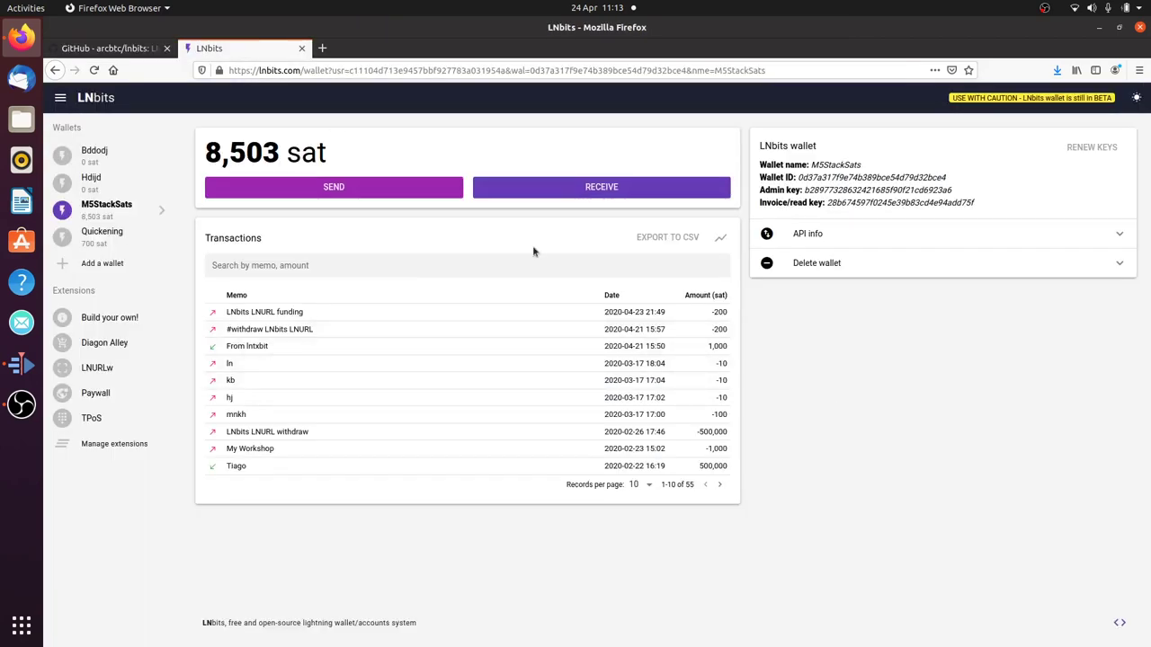
{"action": "left_click", "coordinate": [141, 54]}
{"action": "scroll", "coordinate": [355, 354], "scroll_direction": "down", "scroll_amount": 5}
{"action": "scroll", "coordinate": [355, 353], "scroll_direction": "down", "scroll_amount": 5}
{"action": "right_click", "coordinate": [367, 478]}
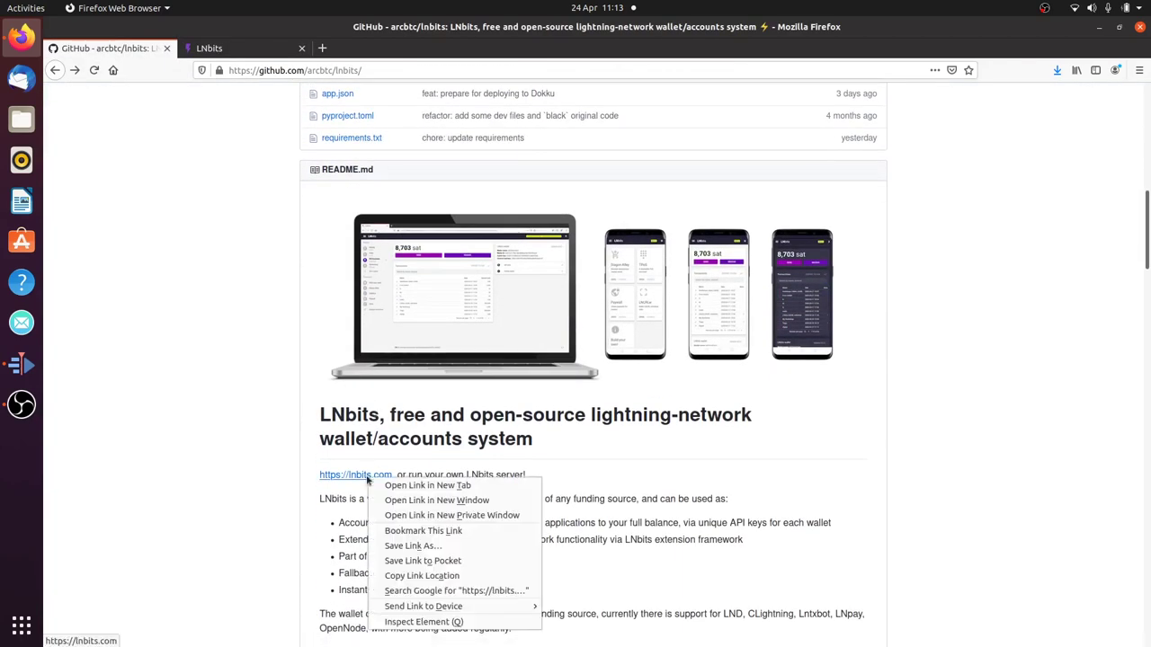
{"action": "left_click", "coordinate": [385, 485]}
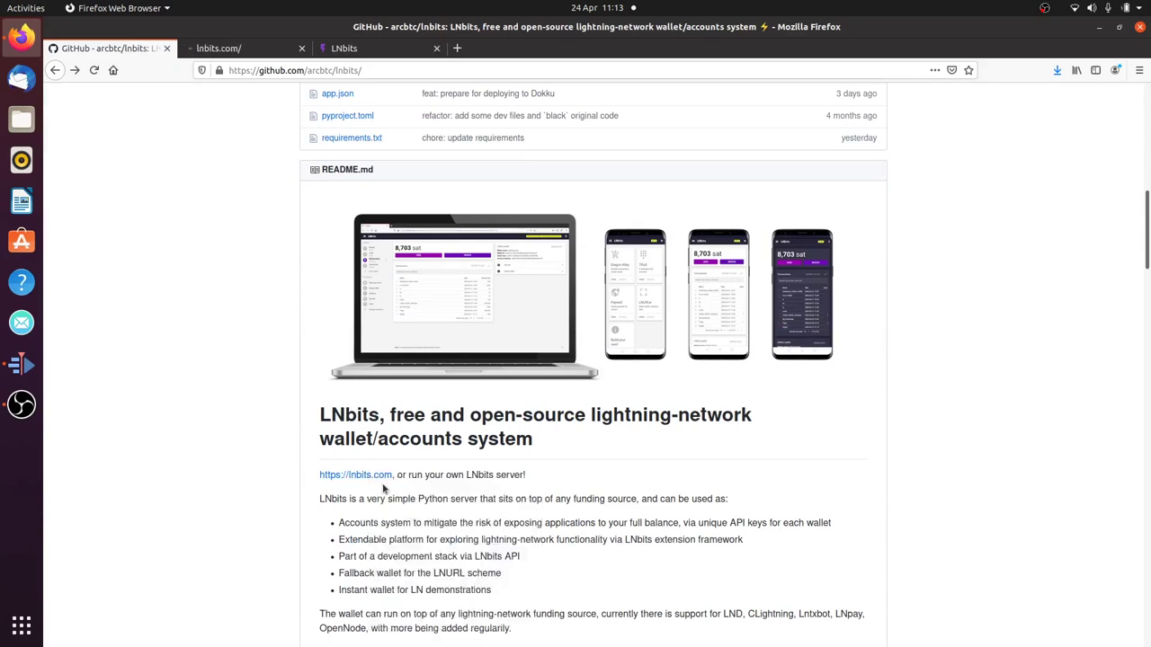
{"action": "left_click", "coordinate": [260, 49]}
Create a new LNbits wallet named asfgsa and expand its API info.
{"action": "left_click", "coordinate": [304, 153]}
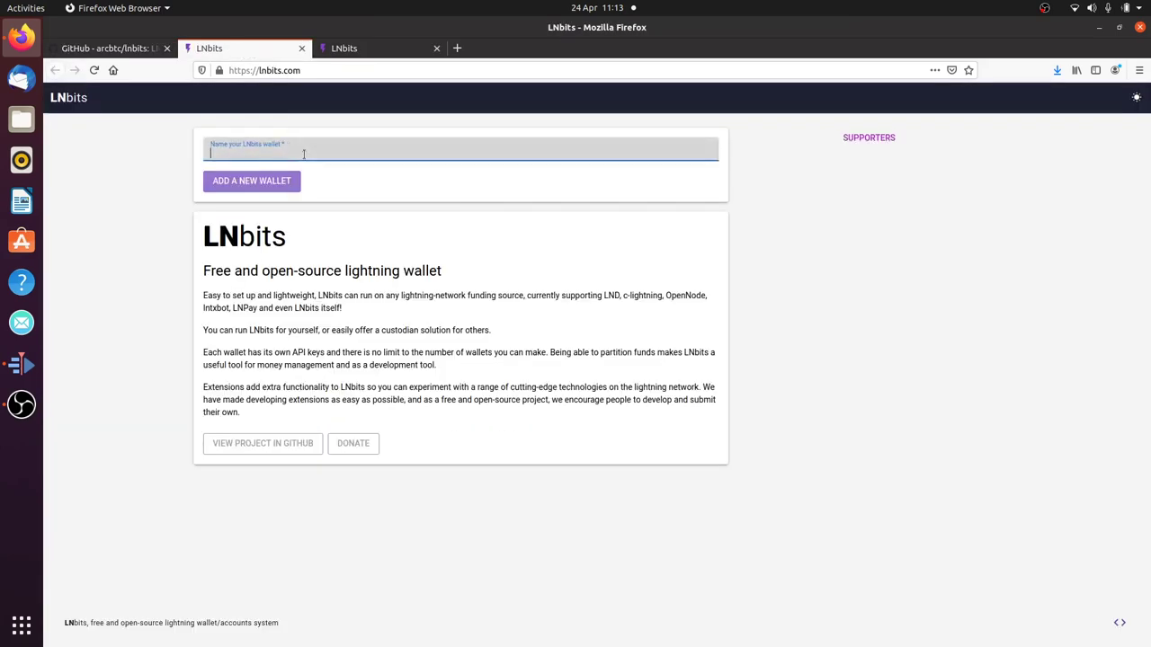
{"action": "type", "text": "asfgsa"}
{"action": "left_click", "coordinate": [280, 183]}
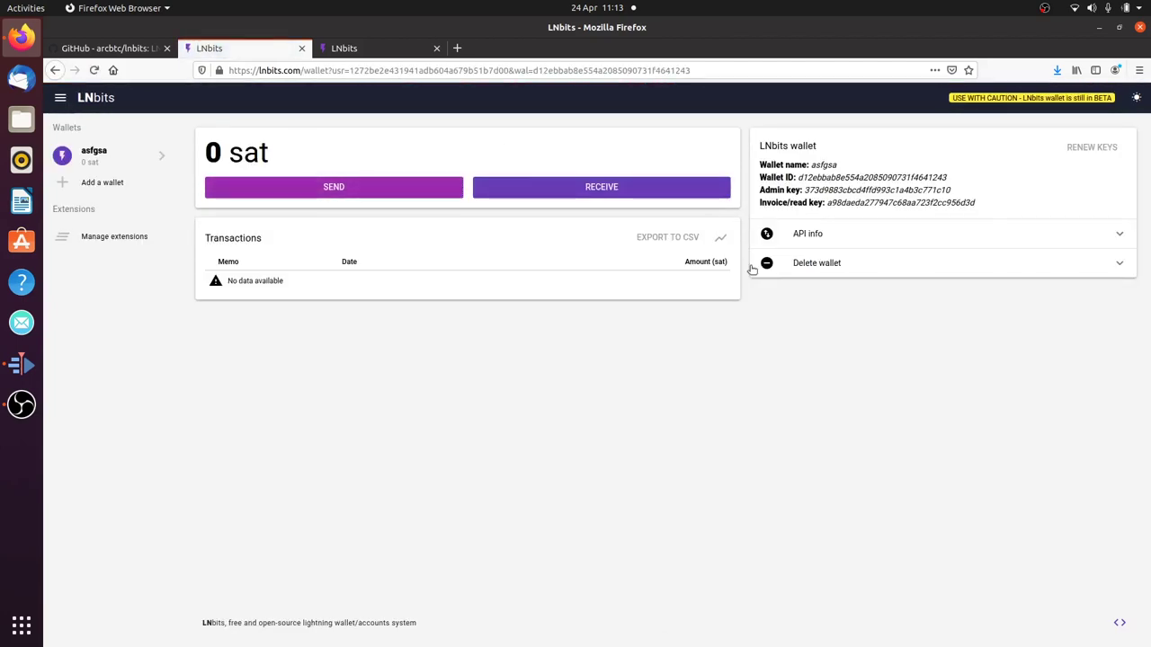
{"action": "left_click", "coordinate": [846, 234]}
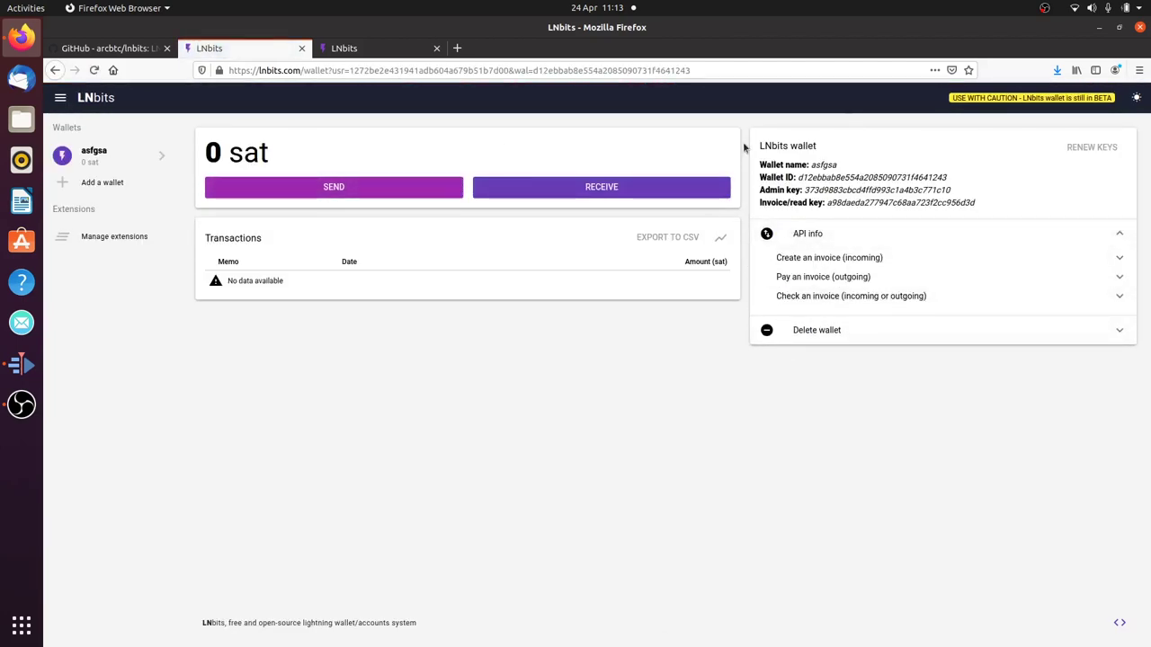
Add a second wallet named dvaf and view the asfgsa and dvaf wallets in turn.
{"action": "left_click", "coordinate": [114, 182]}
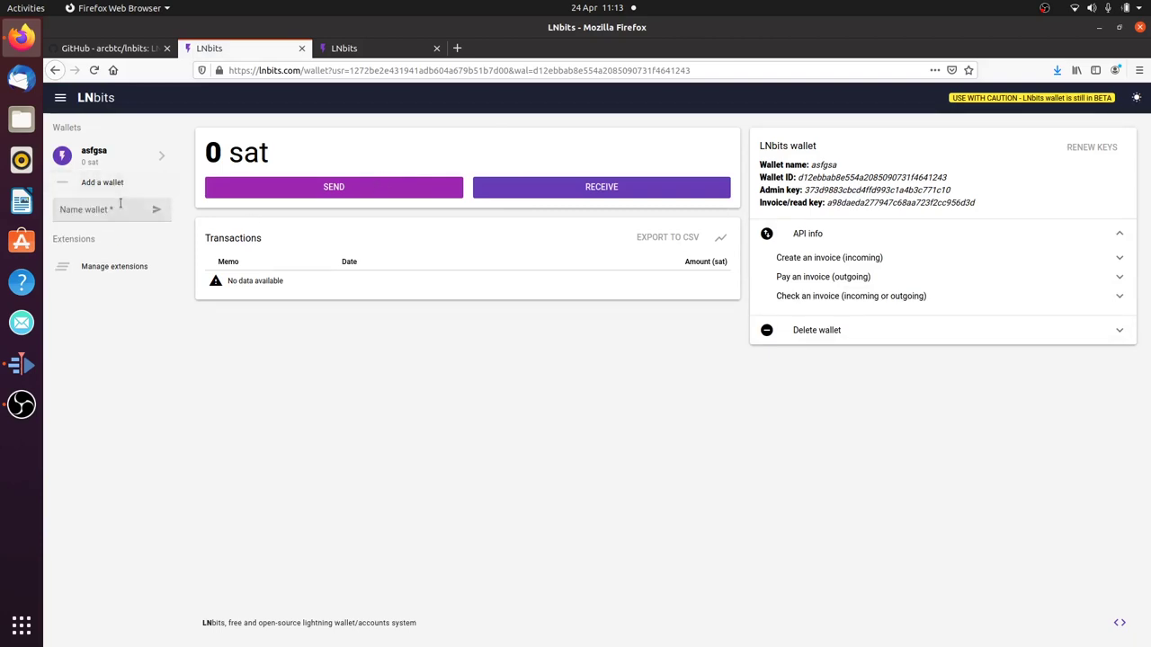
{"action": "left_click", "coordinate": [108, 210]}
{"action": "type", "text": "dvaf"}
{"action": "left_click", "coordinate": [157, 213]}
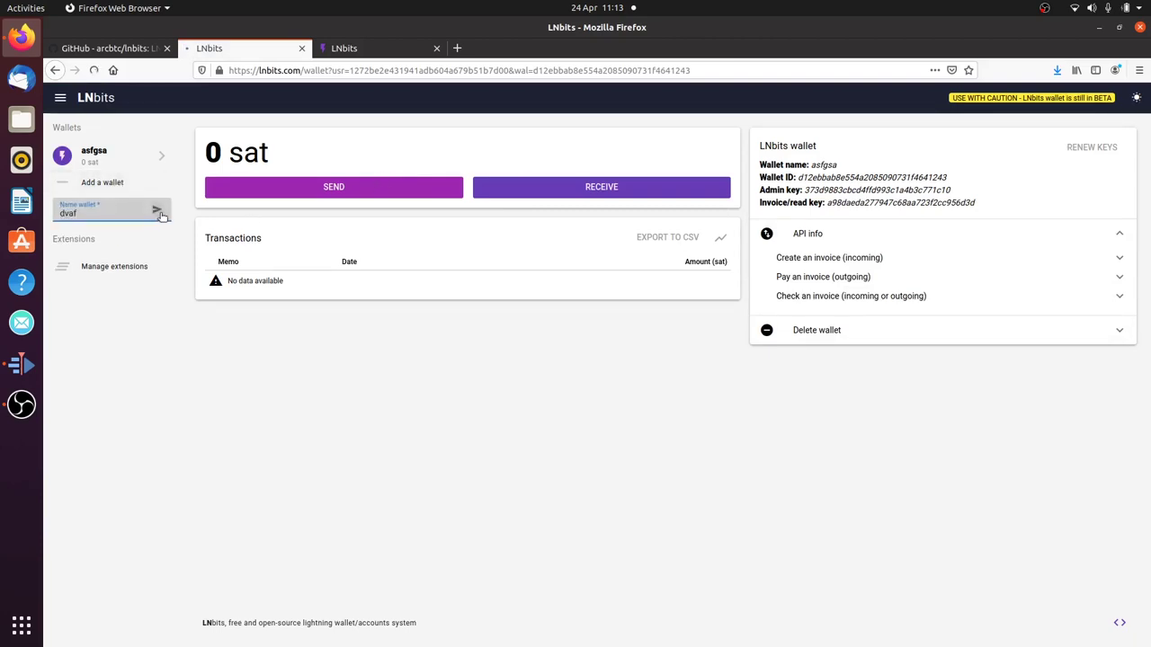
{"action": "left_click", "coordinate": [95, 155]}
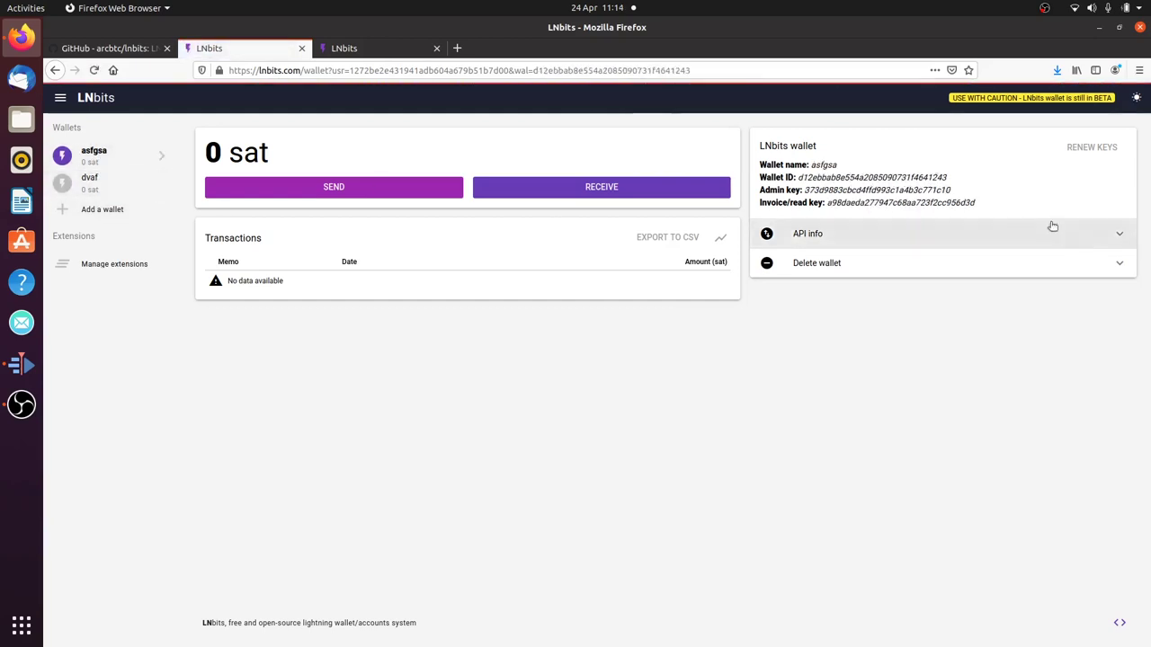
{"action": "left_click", "coordinate": [91, 185]}
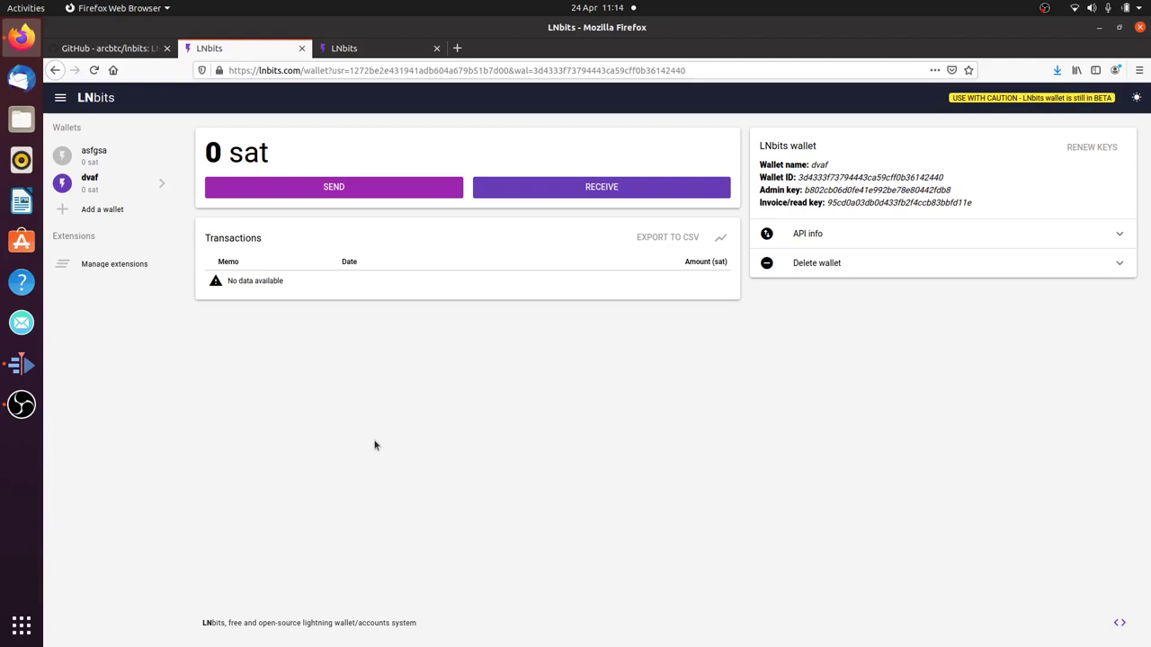
Switch to the tab with the M5StackSats wallet, export its transactions to CSV and open the file in LibreOffice Calc.
{"action": "left_click", "coordinate": [353, 48]}
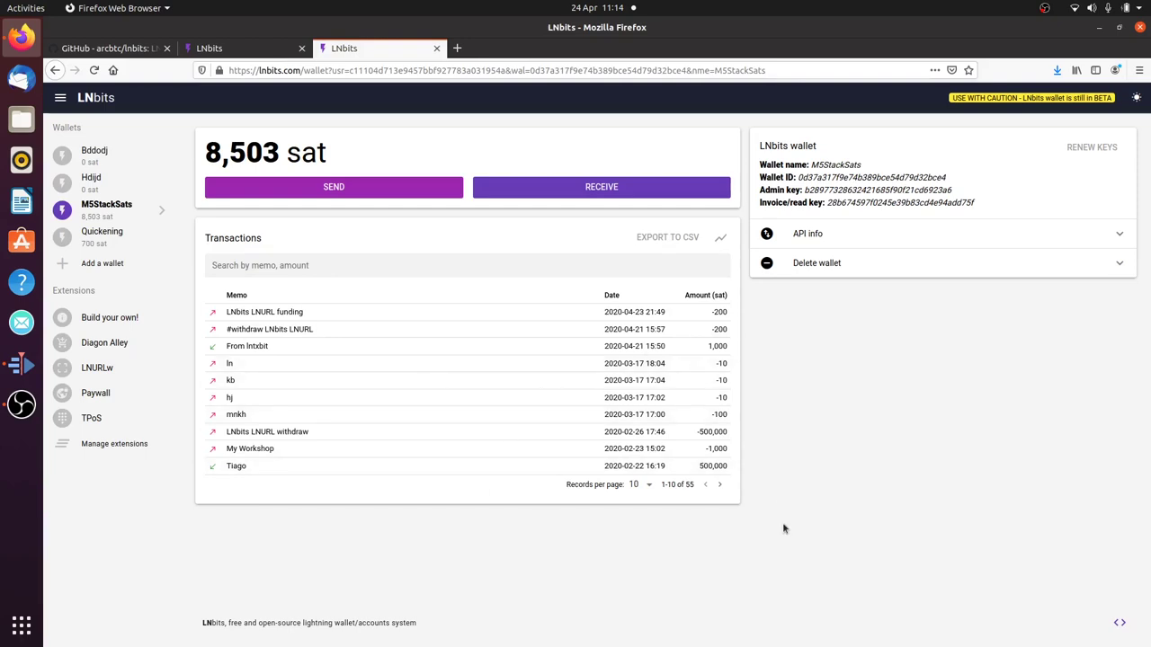
{"action": "left_click", "coordinate": [654, 241]}
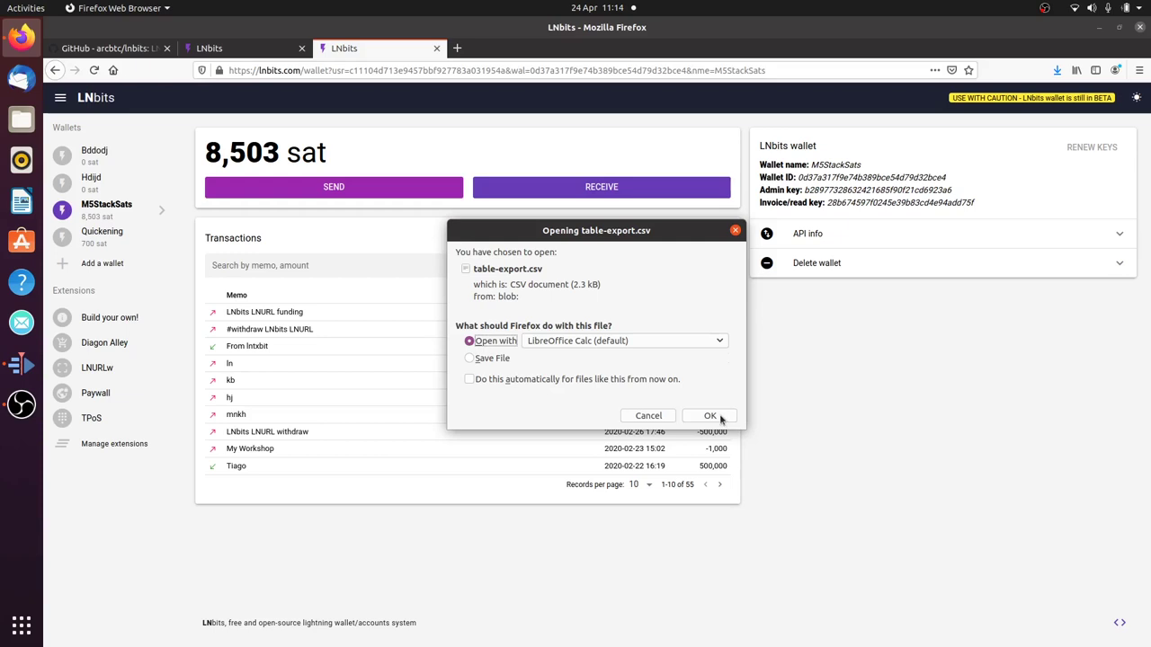
{"action": "left_click", "coordinate": [720, 417]}
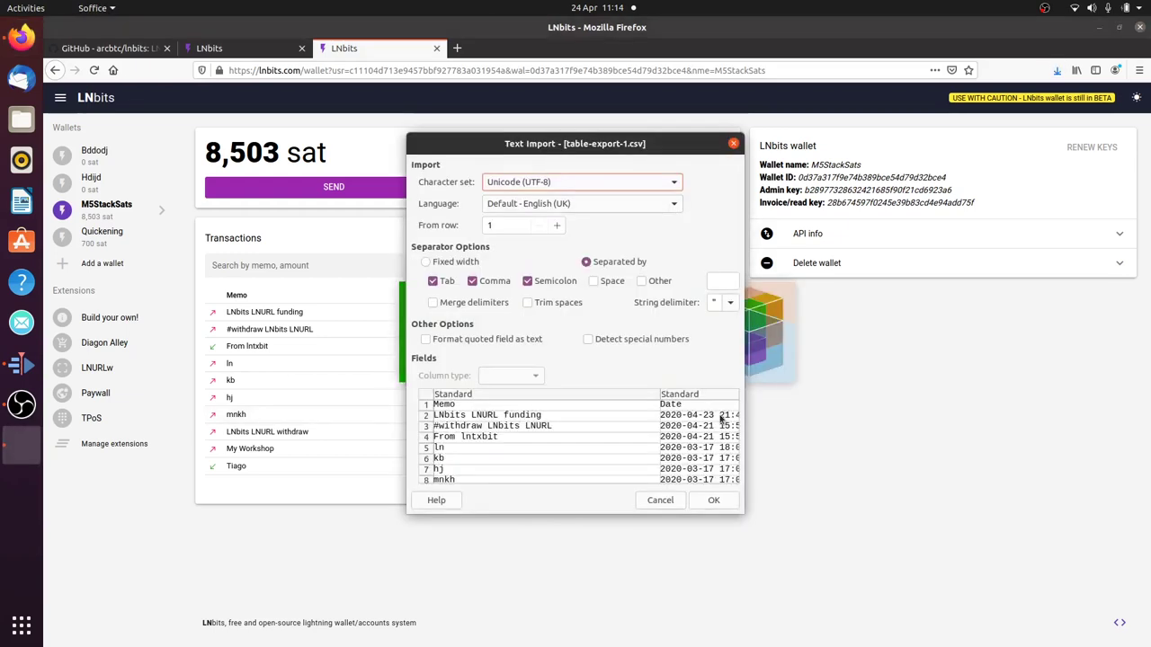
Look through the exported memo, date and amount columns in the Text Import preview and cancel the import.
{"action": "scroll", "coordinate": [631, 426], "scroll_direction": "down", "scroll_amount": 5}
{"action": "scroll", "coordinate": [631, 426], "scroll_direction": "right", "scroll_amount": 2}
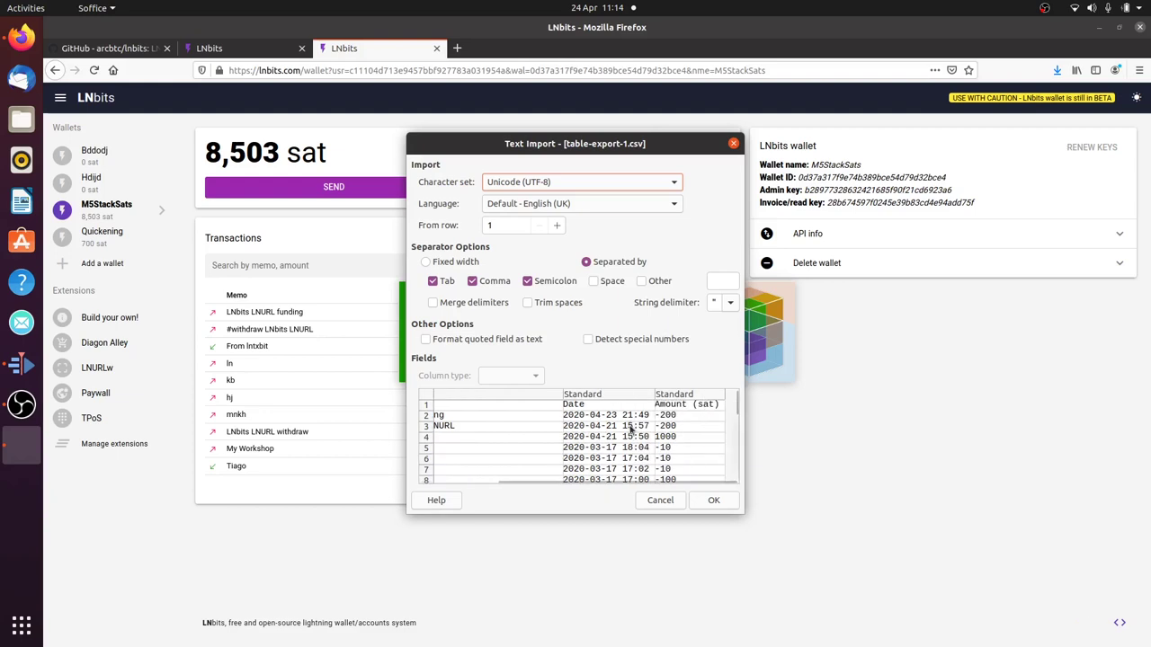
{"action": "scroll", "coordinate": [631, 426], "scroll_direction": "left", "scroll_amount": 2}
{"action": "scroll", "coordinate": [632, 427], "scroll_direction": "down", "scroll_amount": 10}
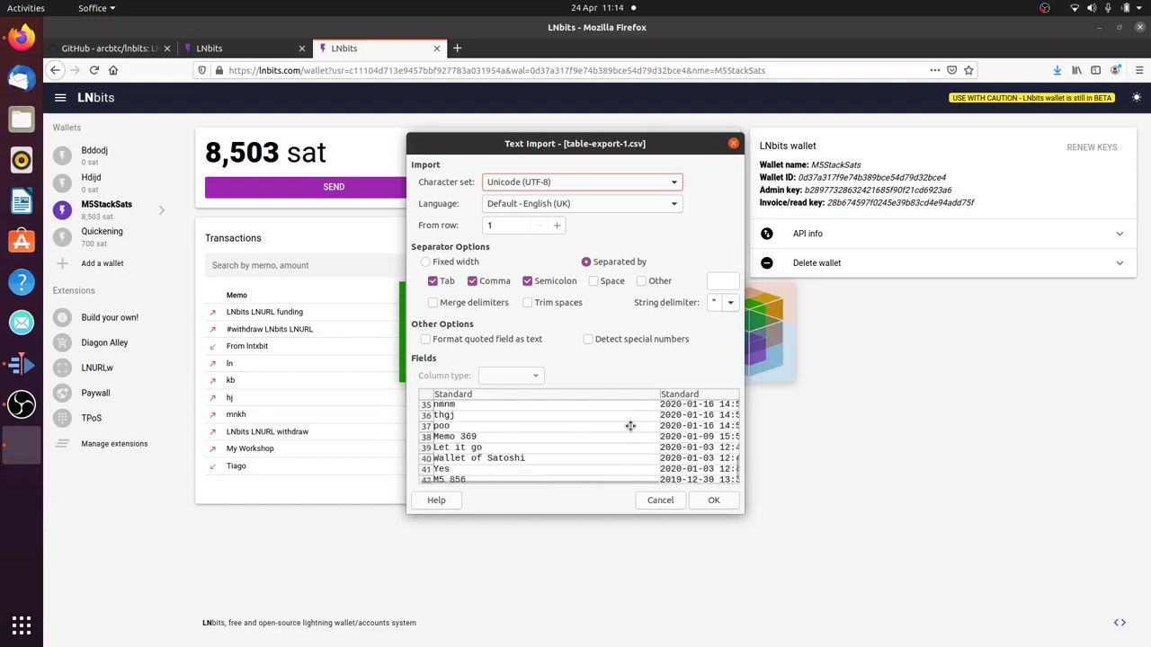
{"action": "scroll", "coordinate": [630, 430], "scroll_direction": "up", "scroll_amount": 15}
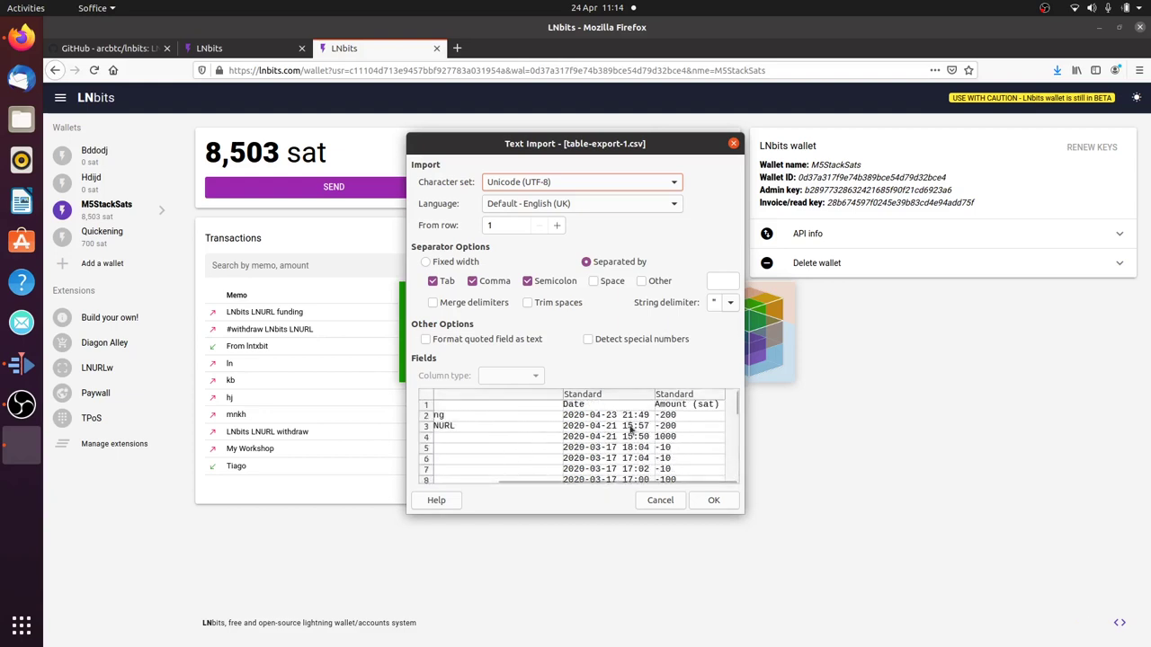
{"action": "left_click", "coordinate": [660, 502]}
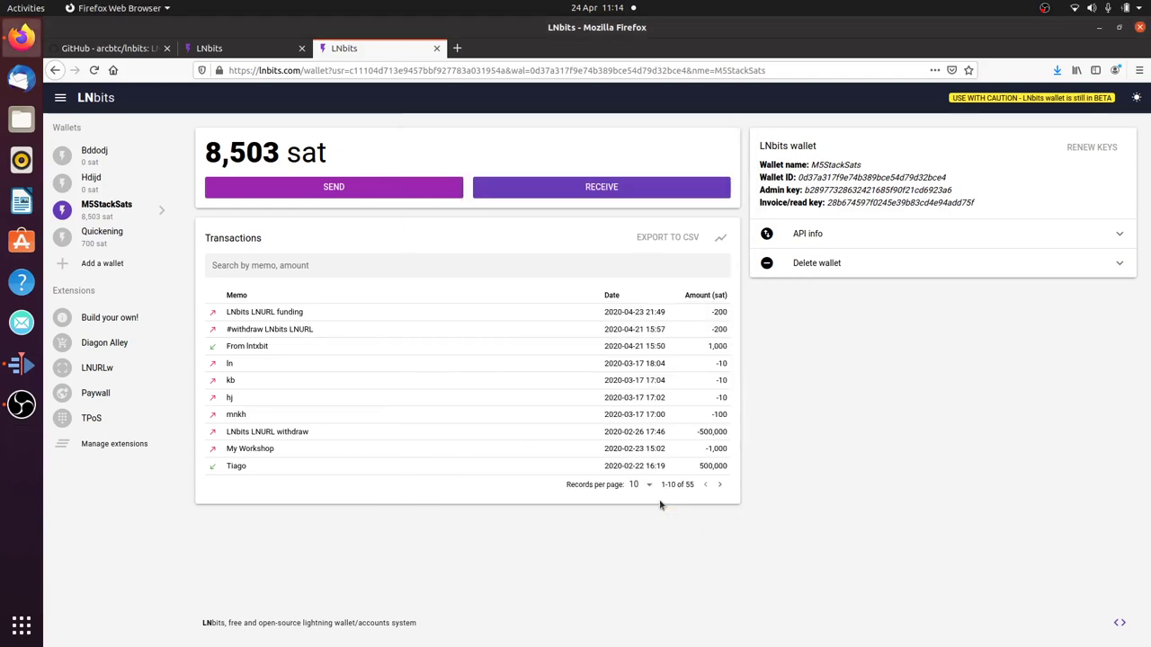
View the M5StackSats wallet's transaction chart, inspect the data points at the balance peak, and close the chart.
{"action": "left_click", "coordinate": [721, 241]}
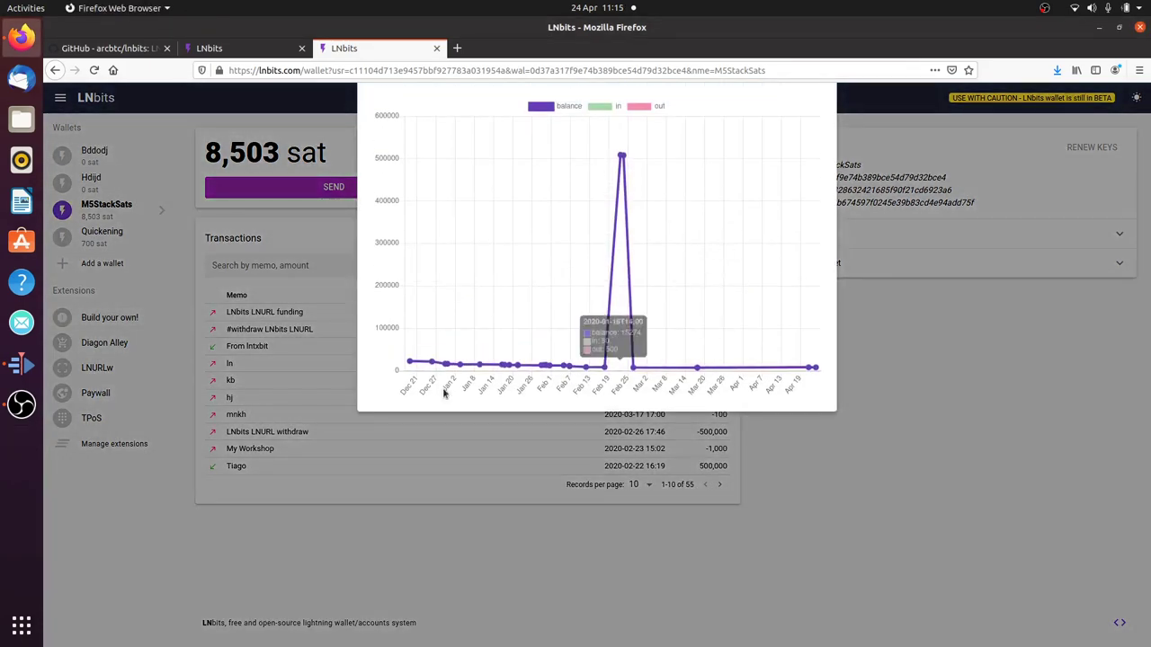
{"action": "mouse_move", "coordinate": [632, 242]}
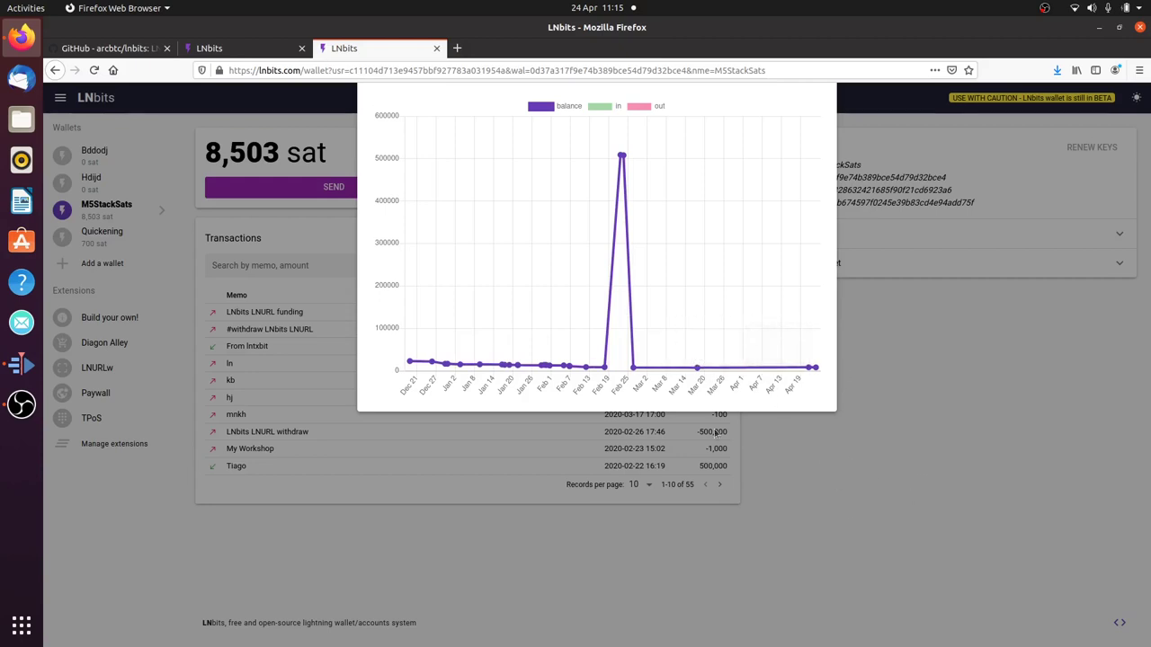
{"action": "mouse_move", "coordinate": [621, 158]}
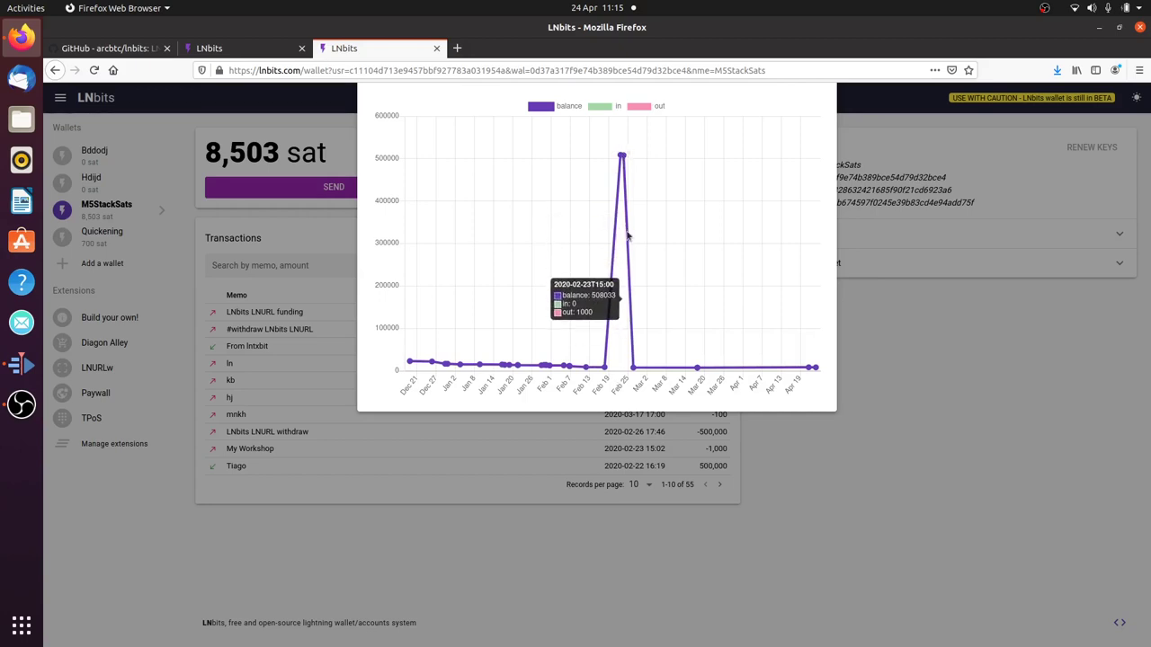
{"action": "left_click", "coordinate": [617, 545]}
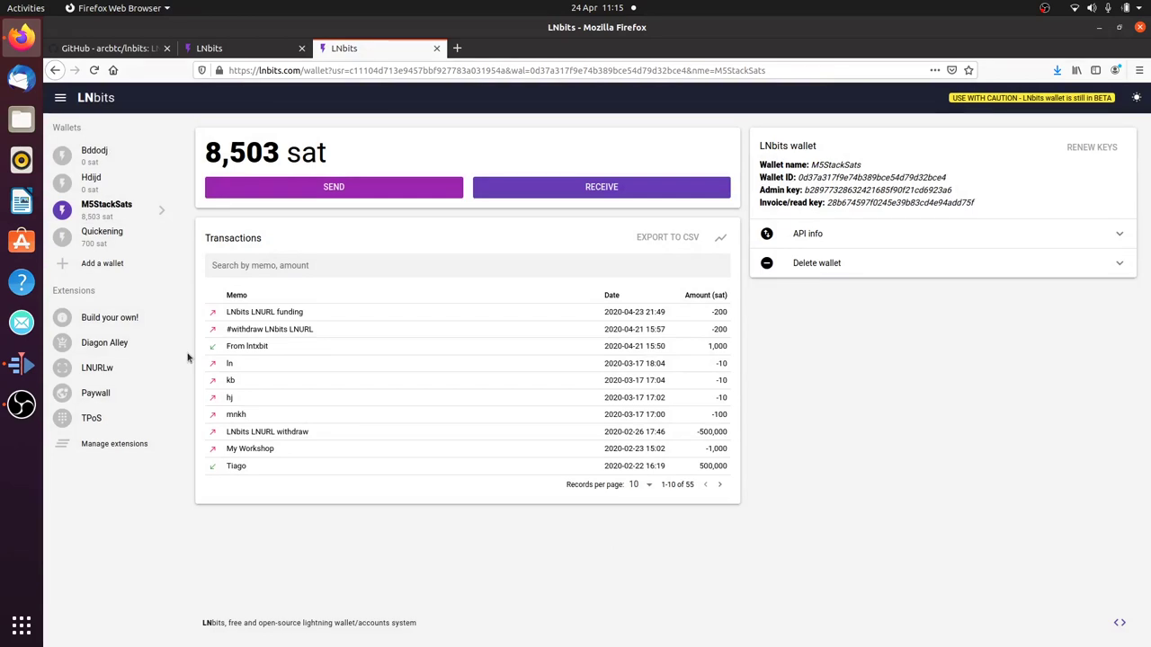
Open the TPoS extension from the extension management page and look at its API info, including List all users TPoS.
{"action": "left_click", "coordinate": [135, 446]}
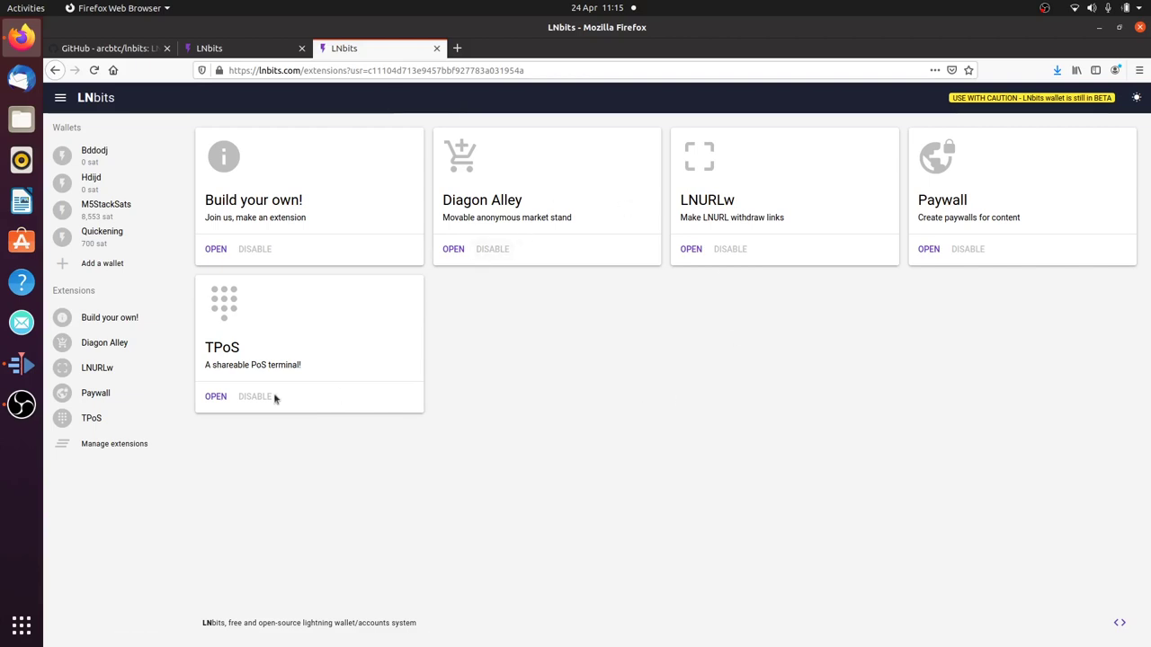
{"action": "left_click", "coordinate": [216, 396]}
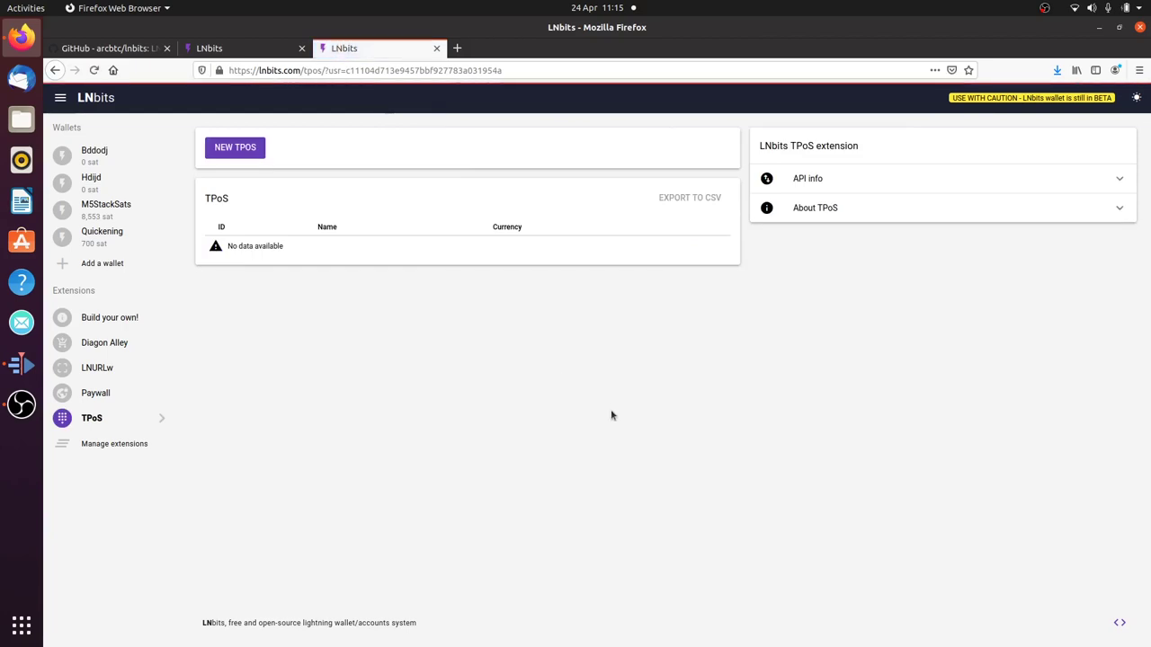
{"action": "left_click", "coordinate": [861, 184]}
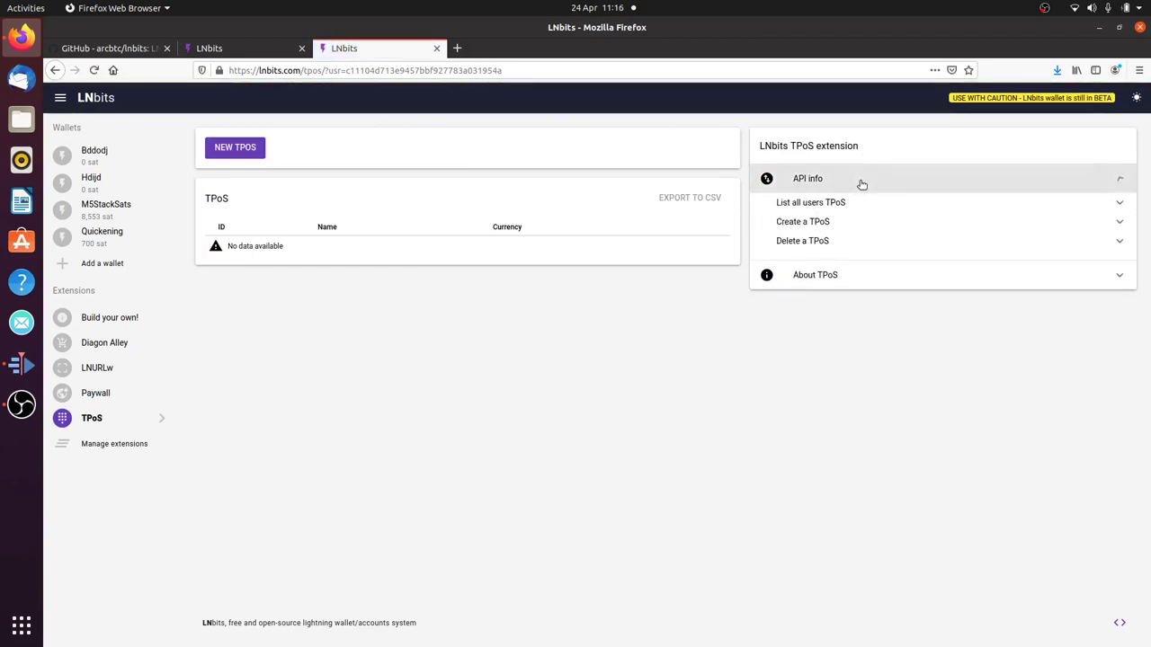
{"action": "left_click", "coordinate": [861, 184]}
{"action": "left_click", "coordinate": [860, 221]}
{"action": "left_click", "coordinate": [844, 208]}
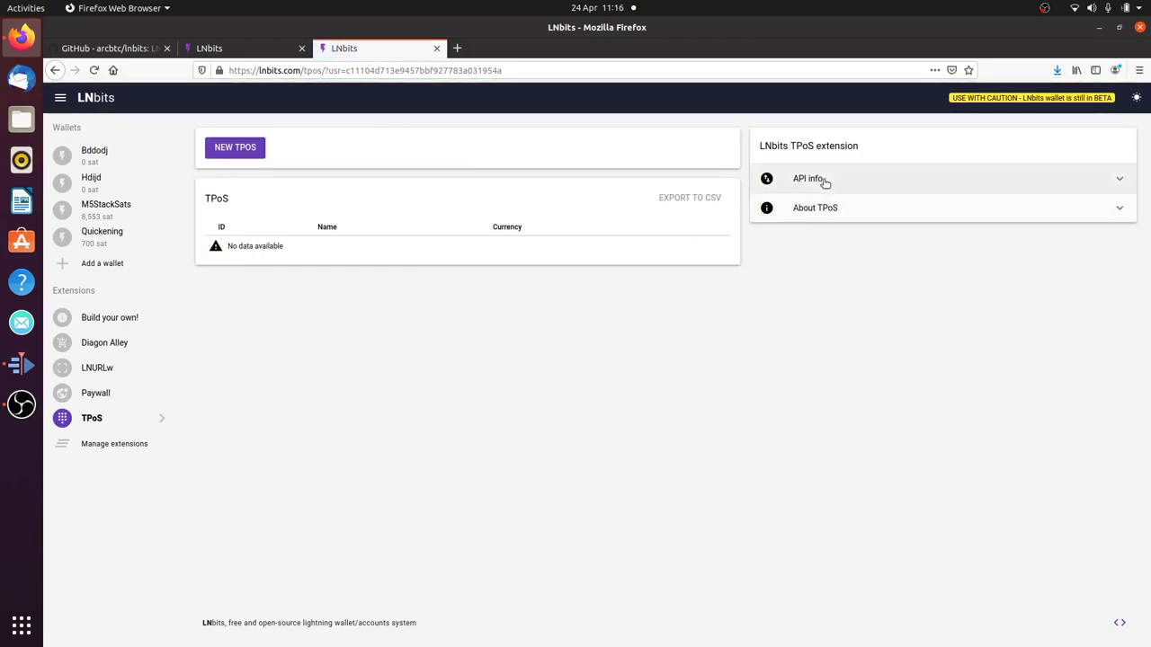
{"action": "left_click", "coordinate": [813, 179]}
{"action": "left_click", "coordinate": [828, 203]}
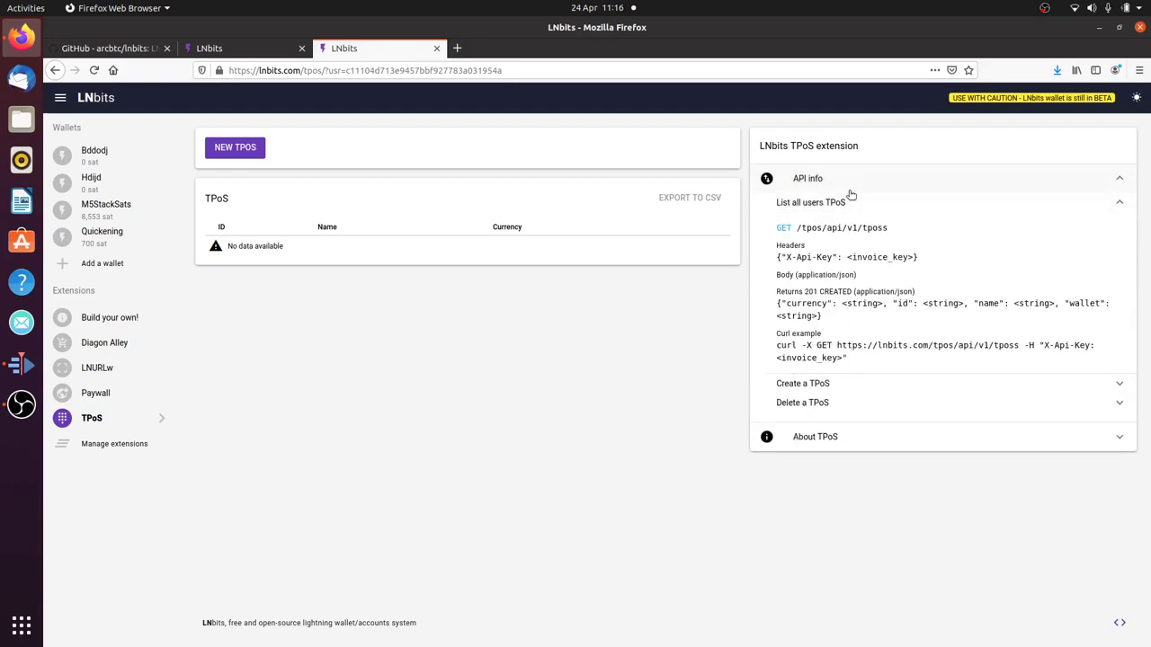
{"action": "left_click", "coordinate": [844, 206]}
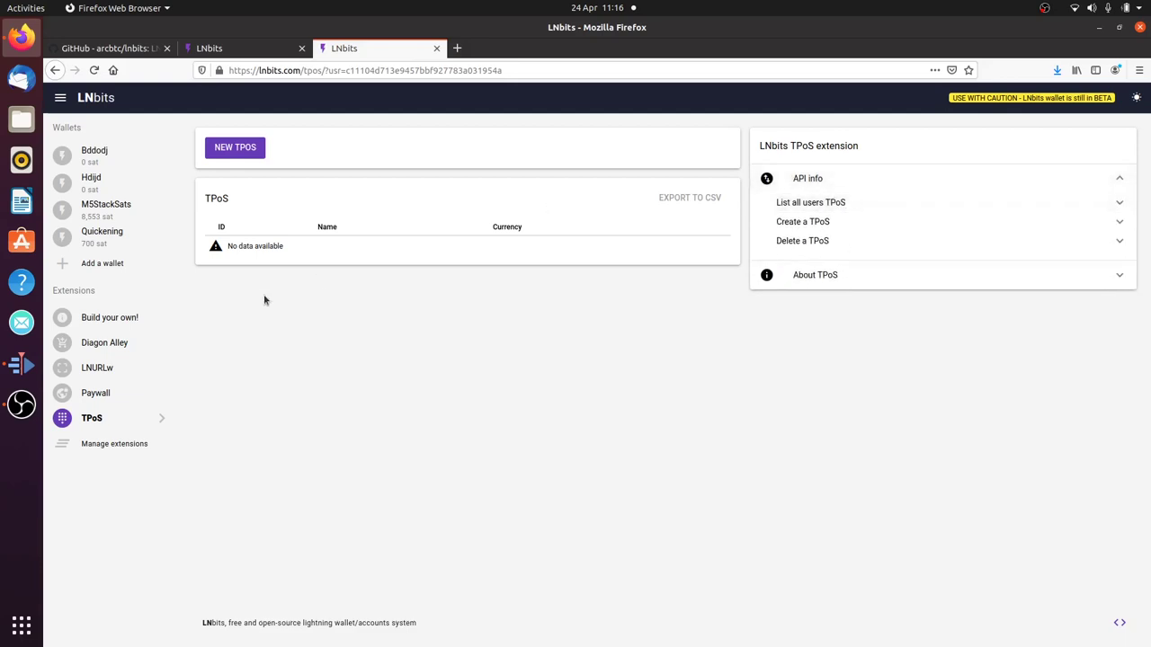
Create a TPoS named eqff with a wallet and EUR as currency, and open its terminal in a new tab.
{"action": "left_click", "coordinate": [235, 147]}
{"action": "left_click", "coordinate": [579, 117]}
{"action": "type", "text": "eqff"}
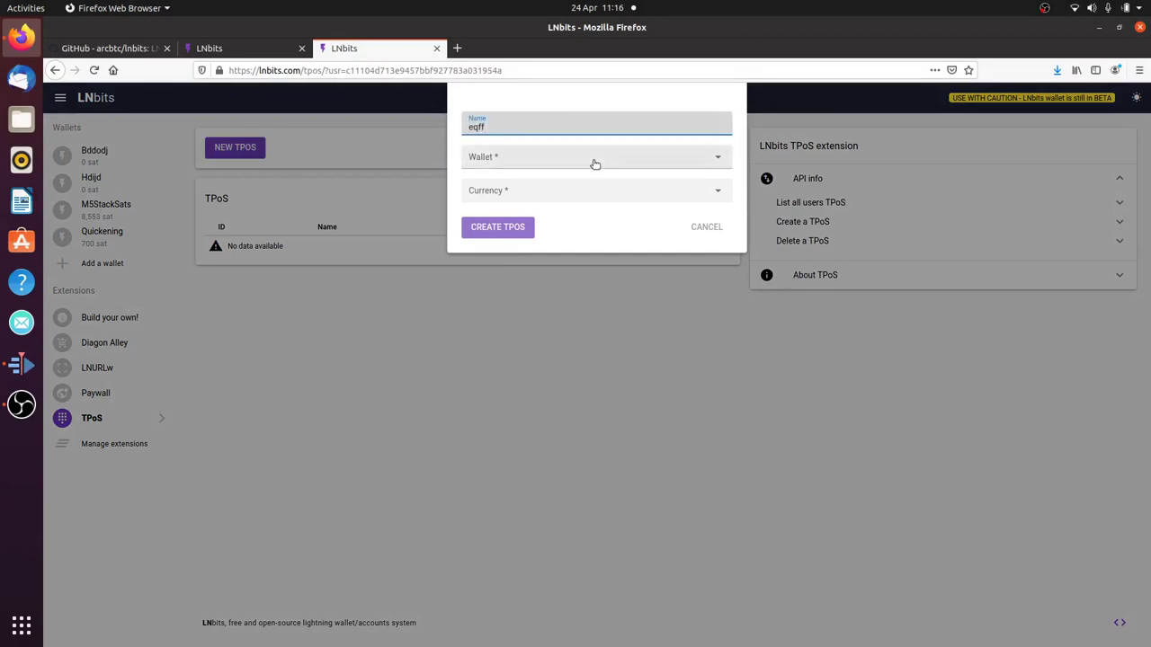
{"action": "left_click", "coordinate": [594, 158]}
{"action": "left_click", "coordinate": [567, 182]}
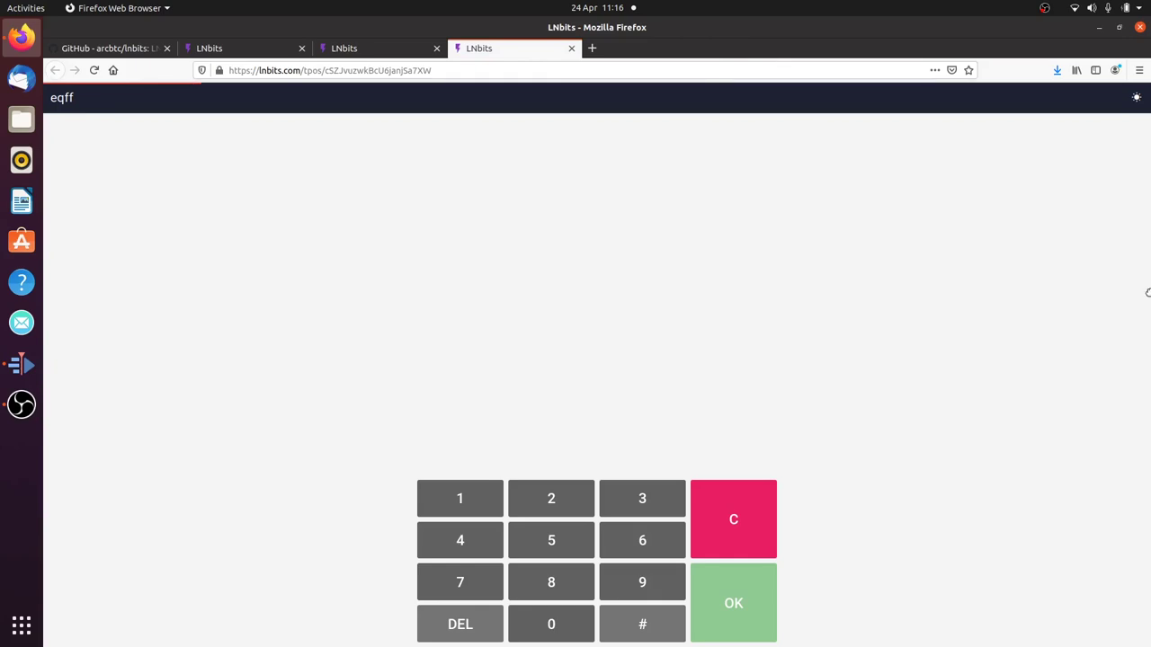
Narrow the browser window to a phone-like width to view the eqff terminal's layout, and maximize the window again.
{"action": "key", "text": "super+Right"}
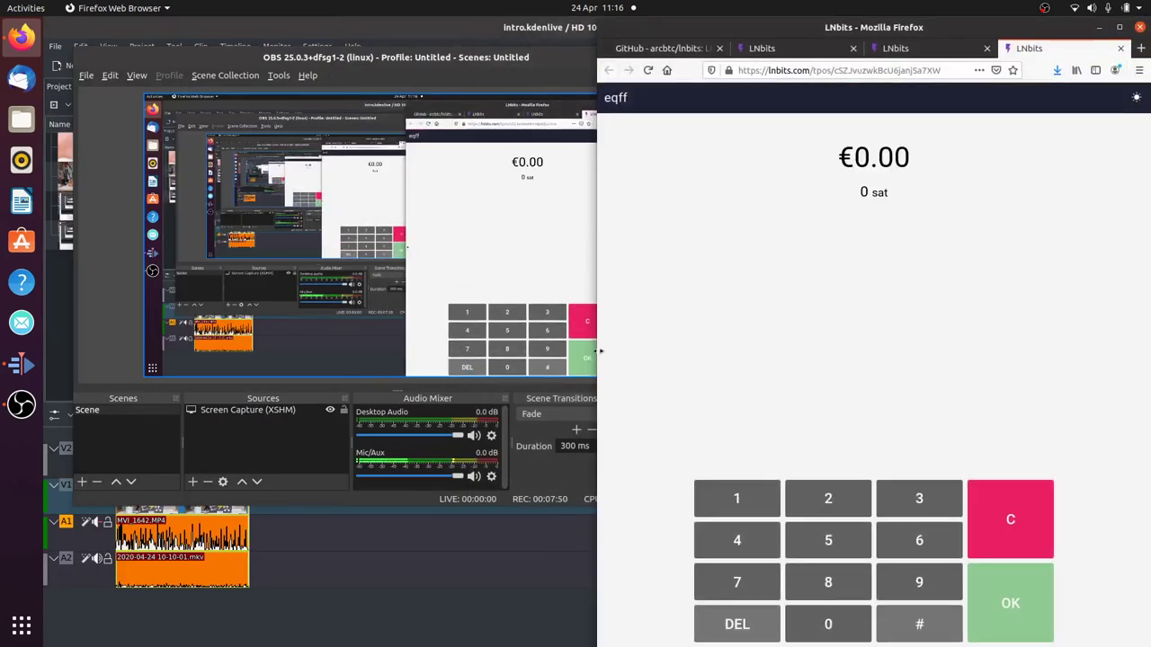
{"action": "left_click_drag", "start_coordinate": [598, 348], "coordinate": [877, 338]}
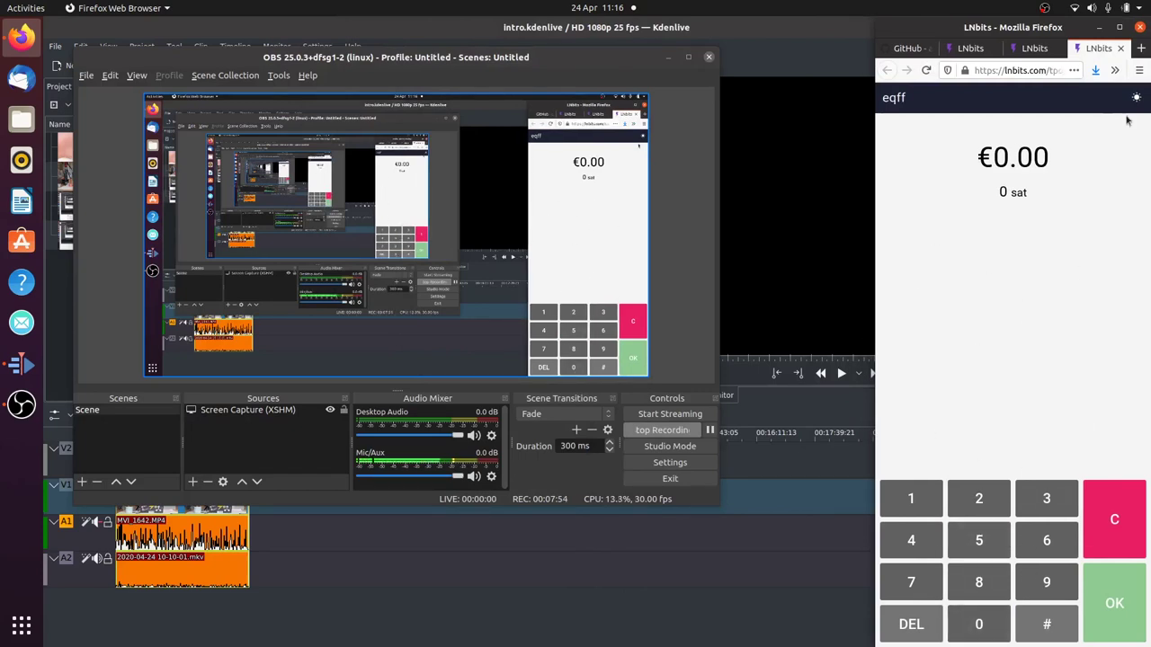
{"action": "double_click", "coordinate": [1022, 26]}
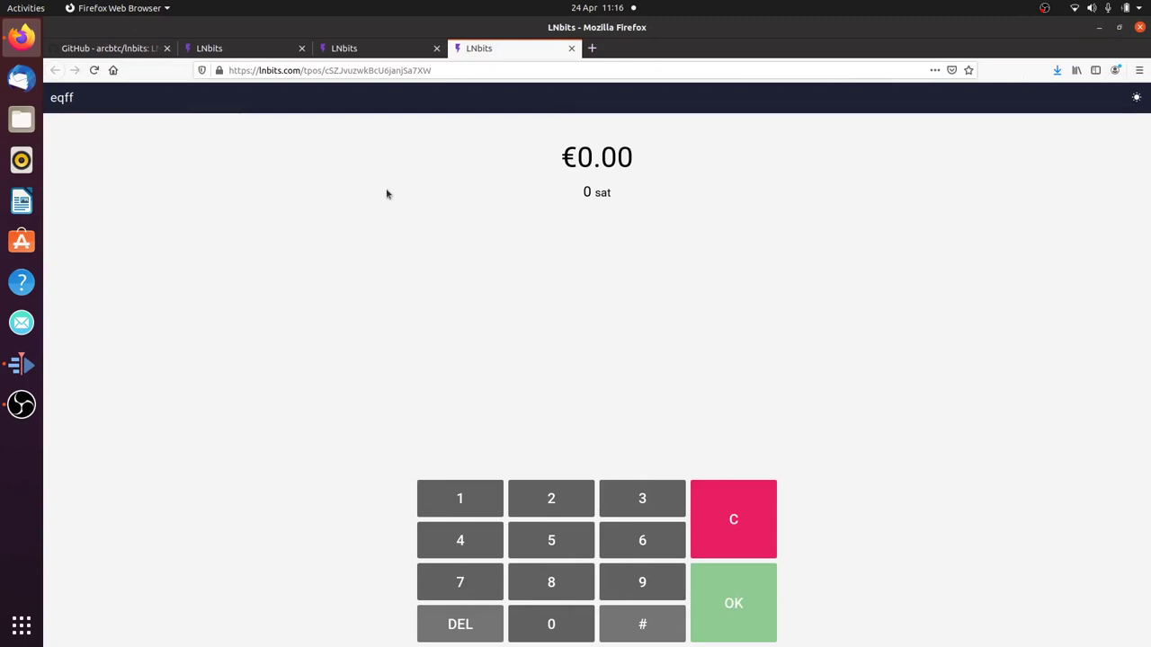
Generate a payment invoice for €0.01 in the eqff terminal and close its QR code.
{"action": "left_click", "coordinate": [477, 505]}
{"action": "left_click", "coordinate": [732, 604]}
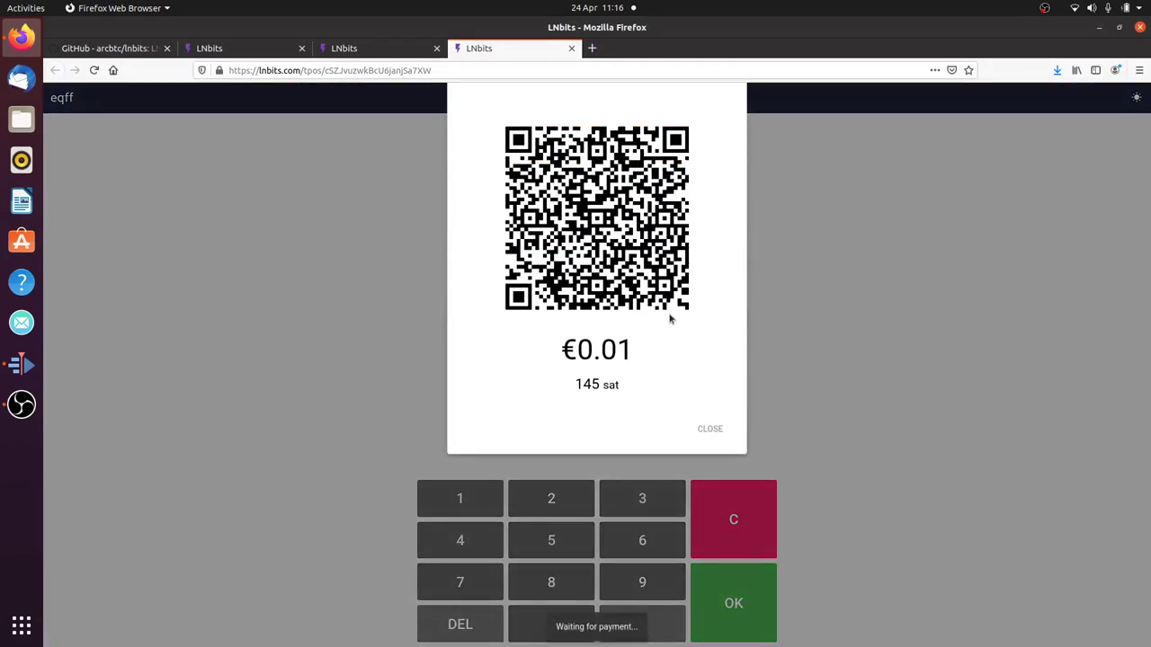
{"action": "left_click", "coordinate": [710, 431]}
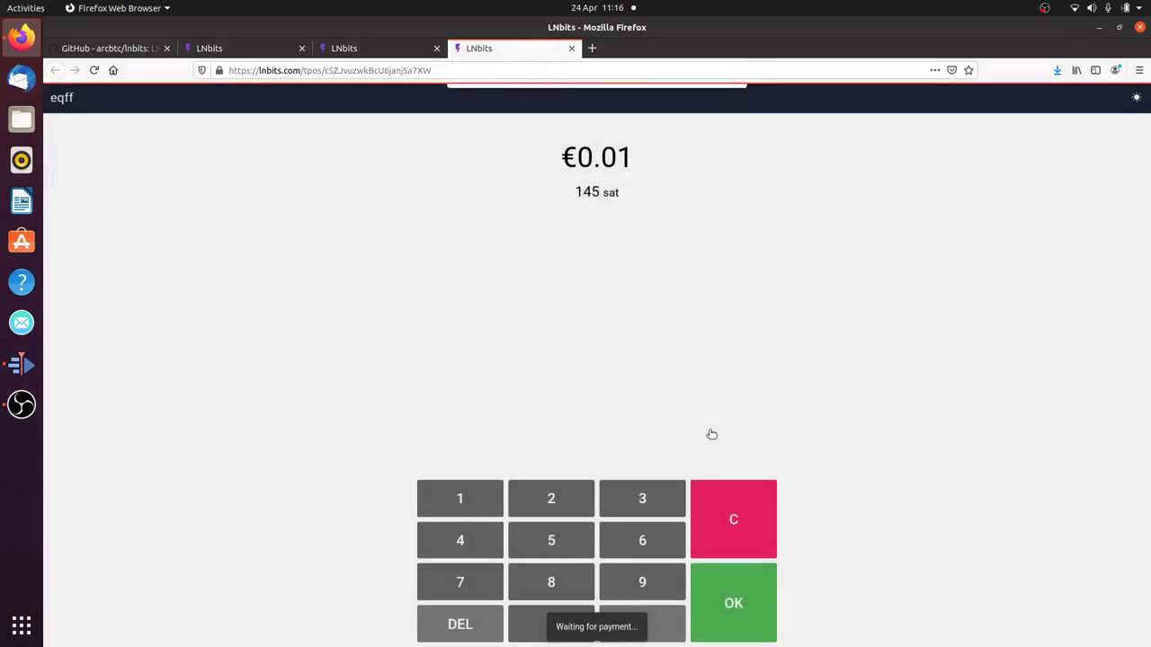
Return to the TPoS management tab, open the Paywall extension, and view the new paywall form without creating one.
{"action": "left_click", "coordinate": [355, 54]}
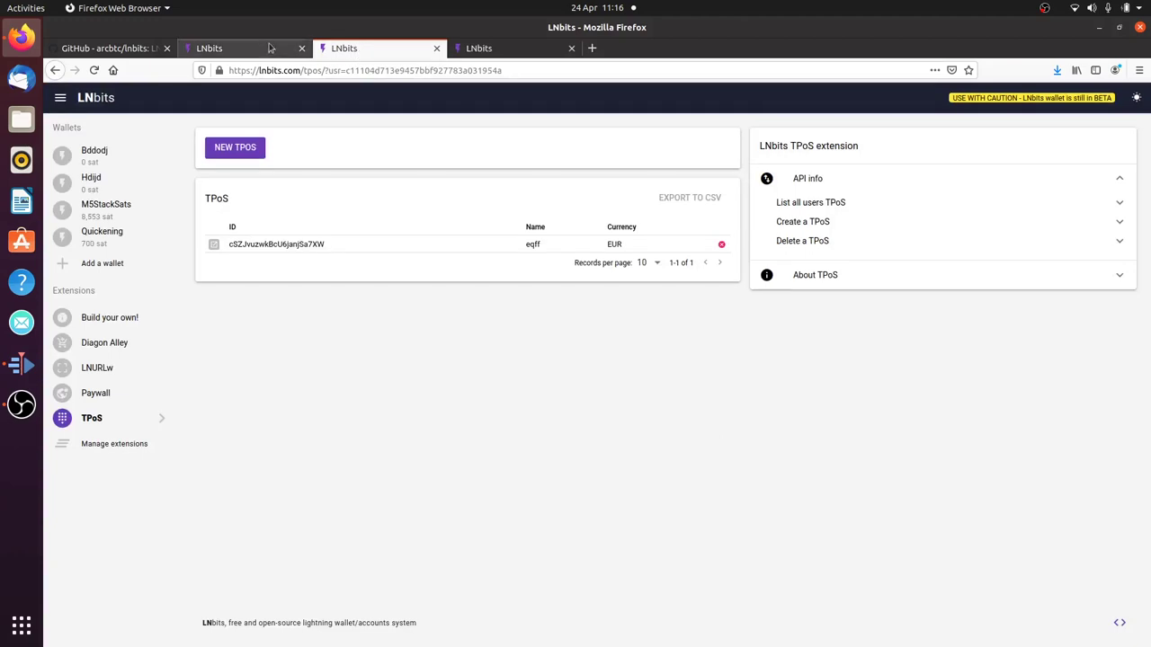
{"action": "left_click", "coordinate": [91, 398]}
{"action": "left_click", "coordinate": [268, 150]}
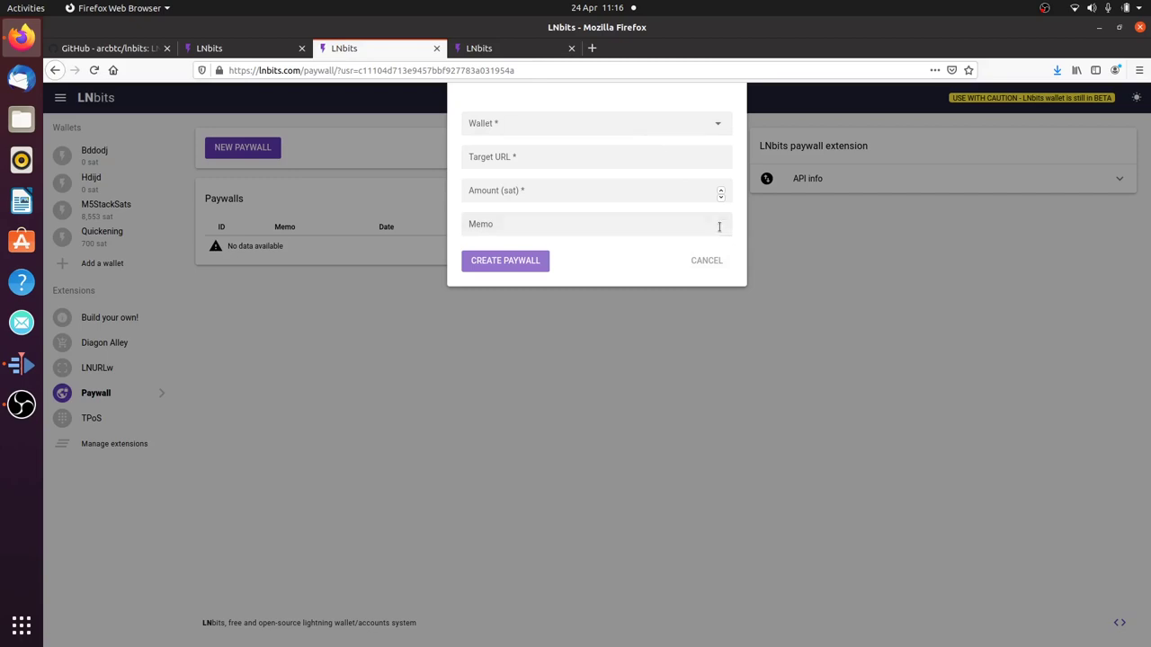
{"action": "left_click", "coordinate": [706, 261]}
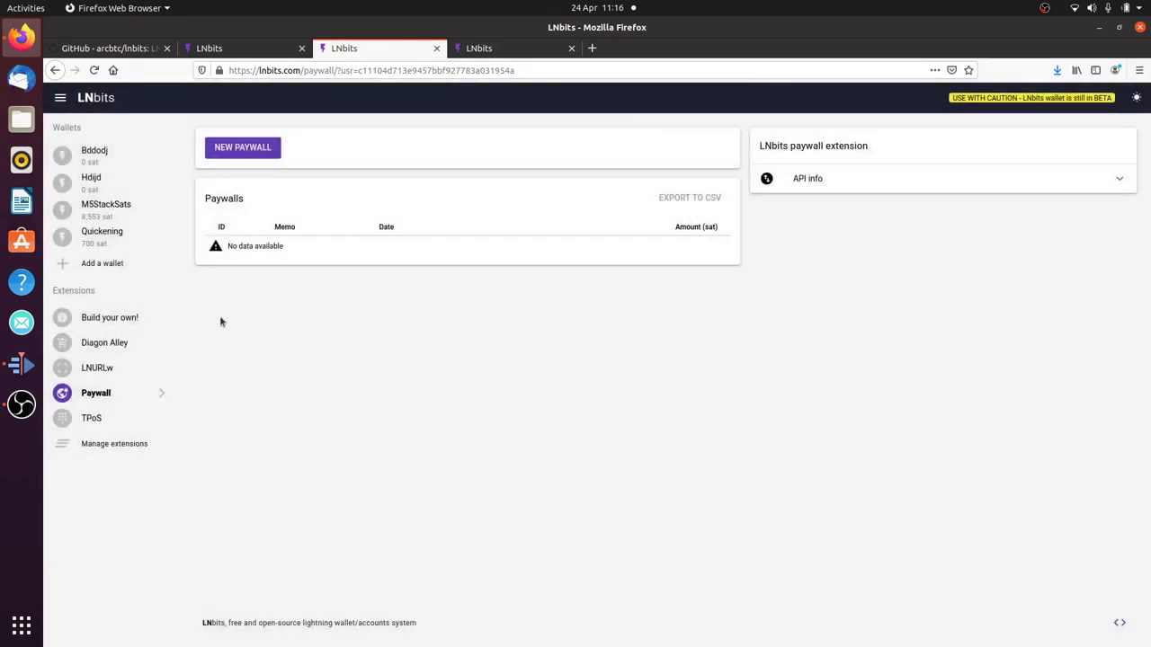
Open the LNURLw extension and view the test withdraw link's shareable page and its QR code details.
{"action": "left_click", "coordinate": [98, 369]}
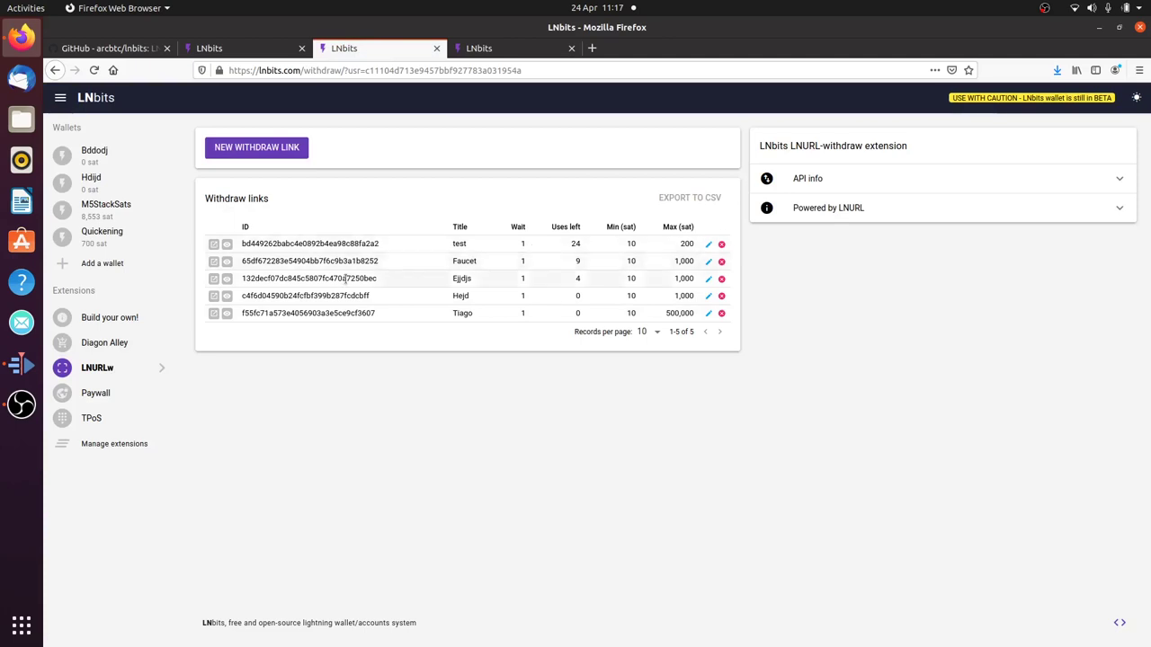
{"action": "left_click", "coordinate": [218, 250]}
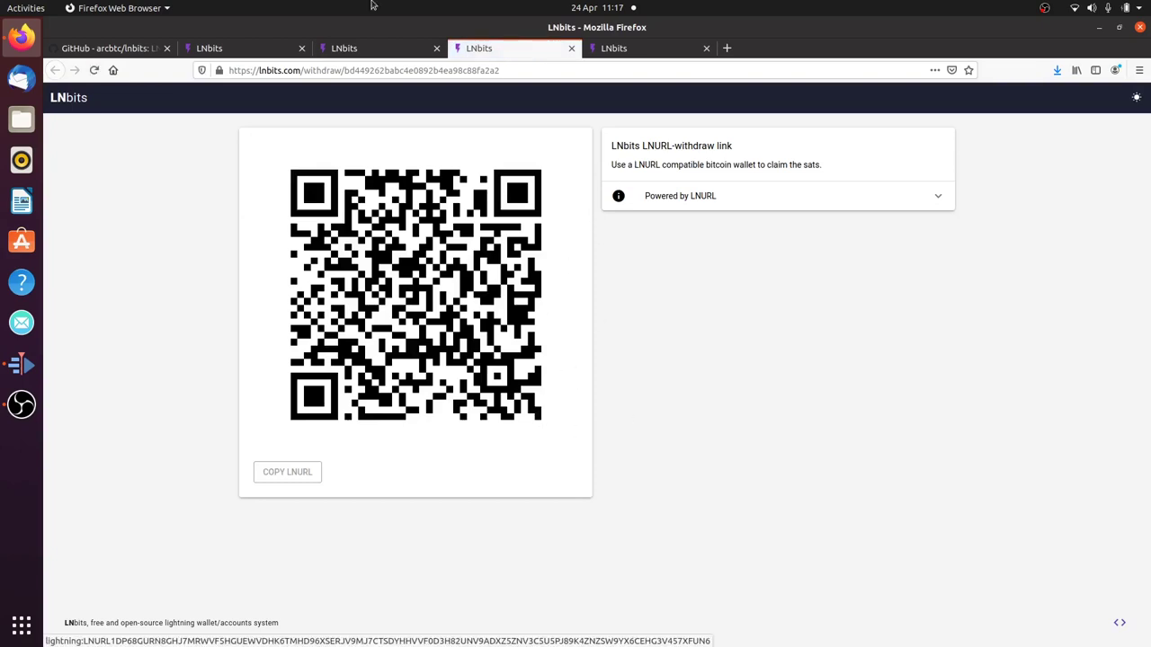
{"action": "left_click", "coordinate": [385, 49]}
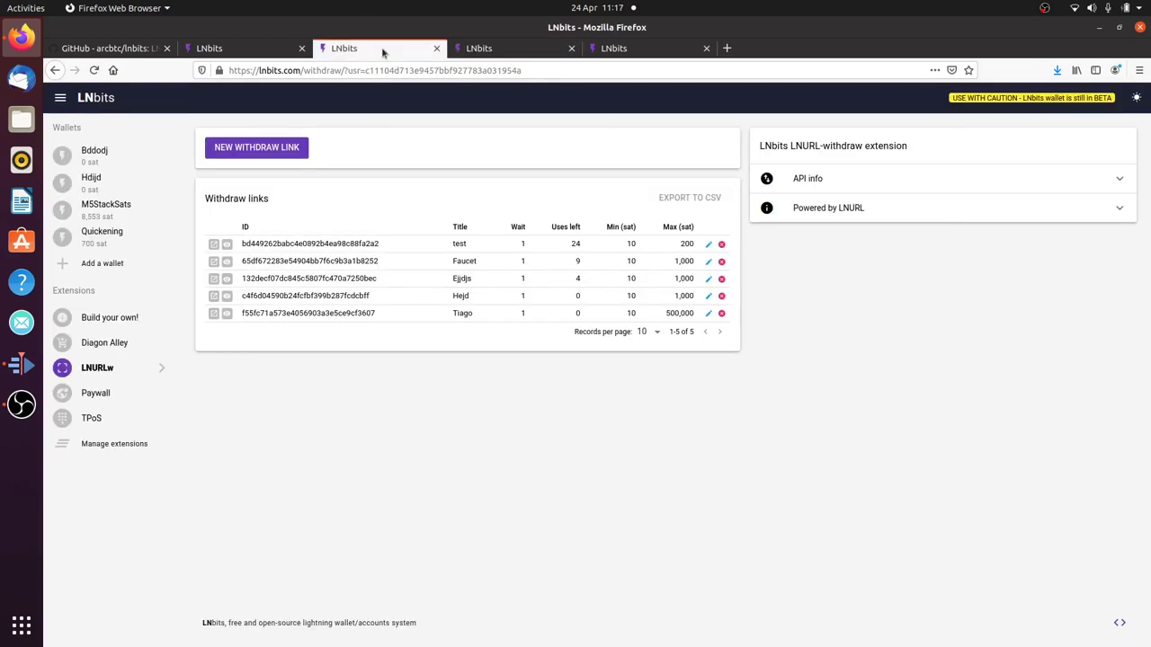
{"action": "left_click", "coordinate": [227, 245]}
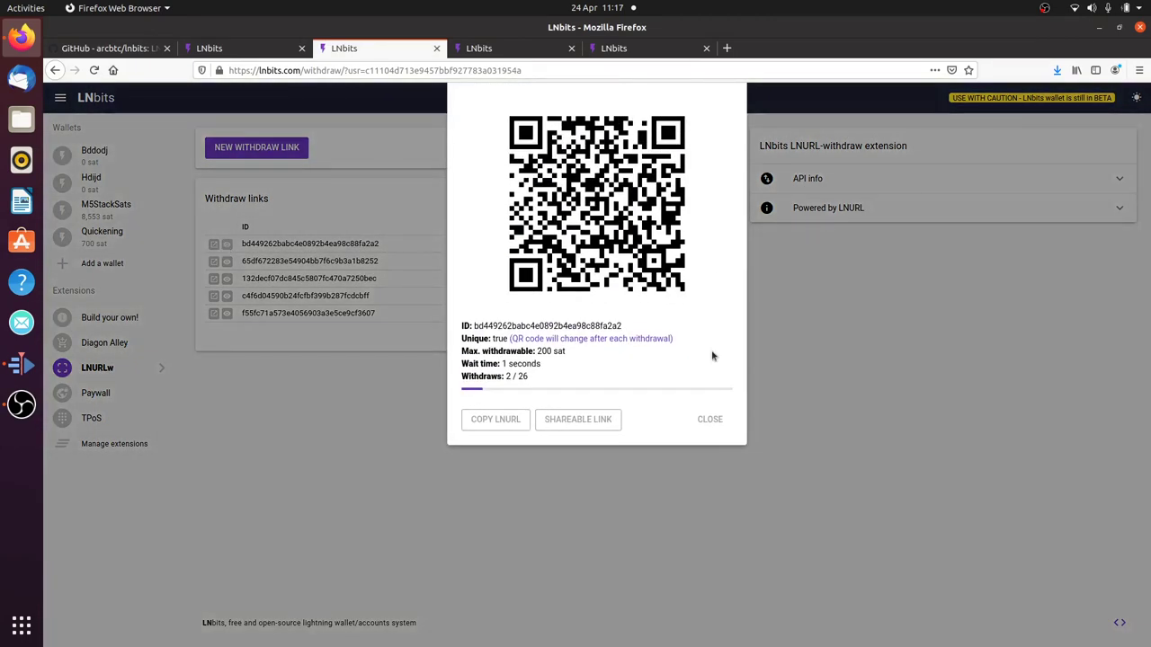
{"action": "left_click", "coordinate": [619, 420]}
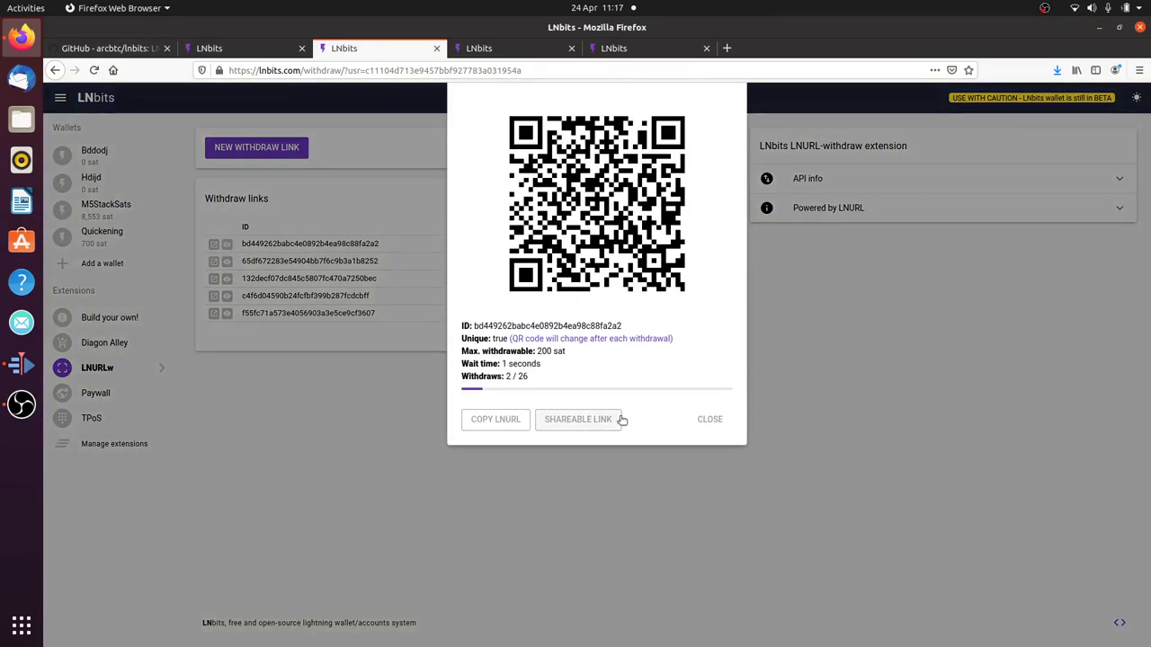
{"action": "left_click", "coordinate": [709, 420]}
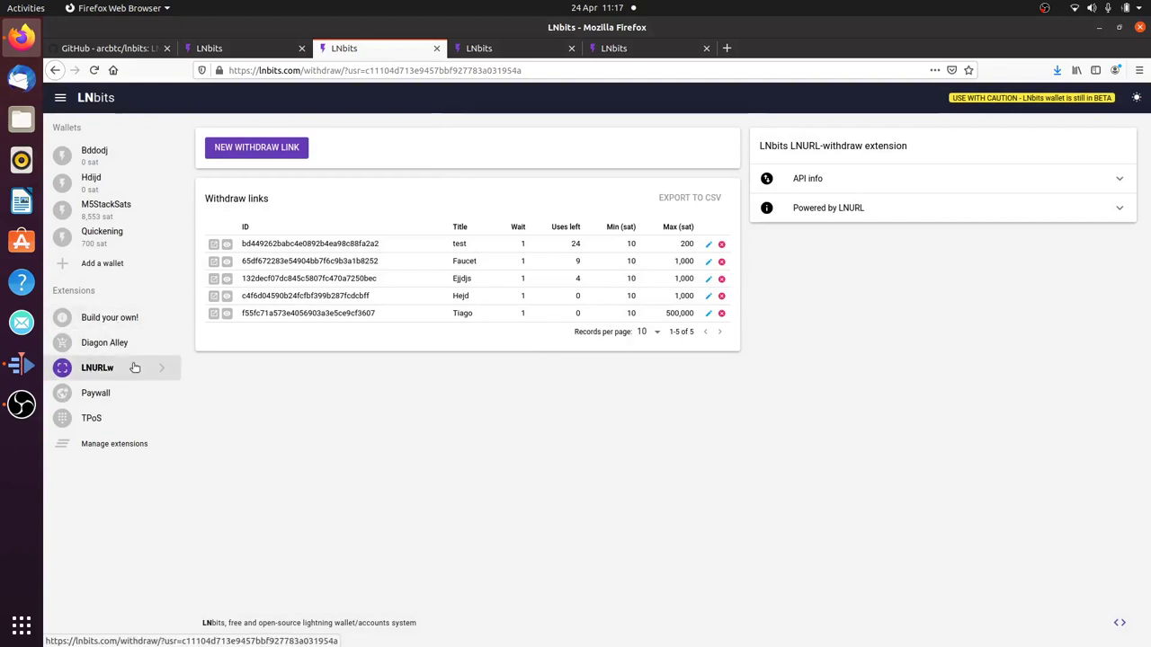
View the Diagon Alley extension's products, indexers and orders, and return to the extension management page.
{"action": "left_click", "coordinate": [127, 349]}
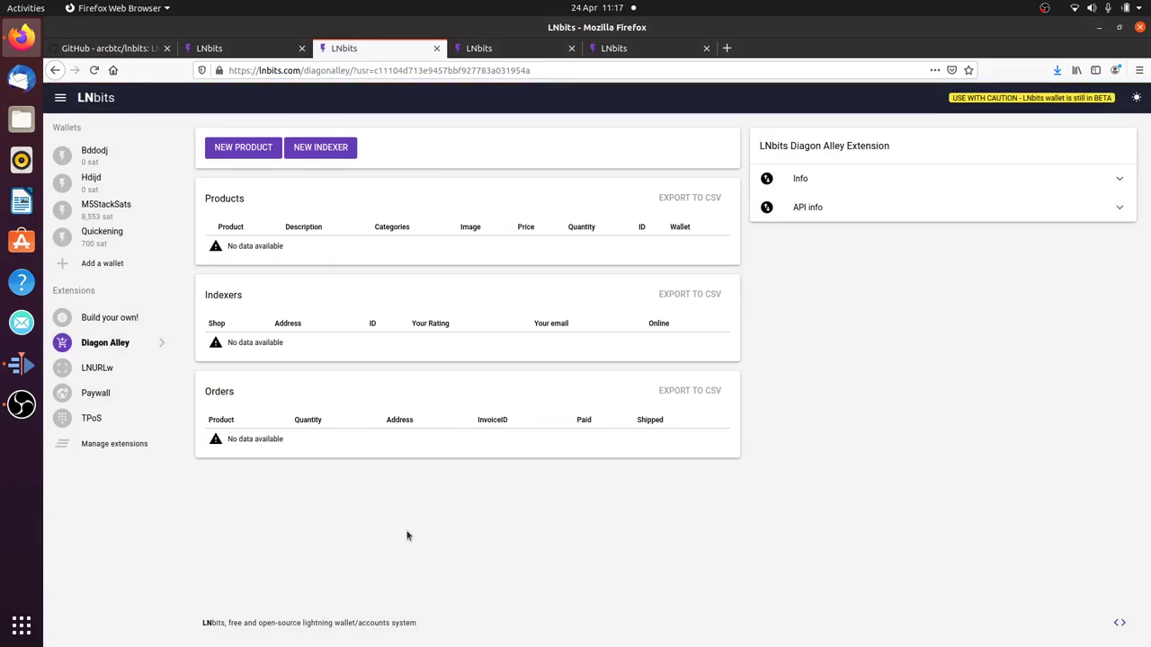
{"action": "left_click", "coordinate": [107, 445]}
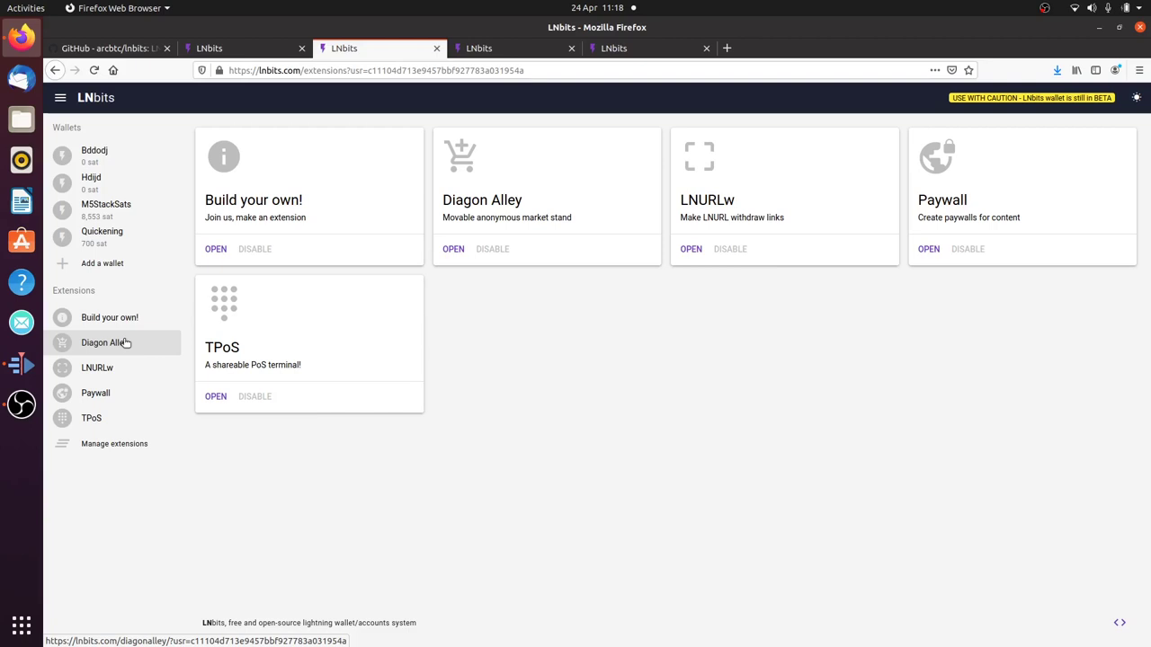
View the Diagon Alley and Build your own! extension pages, and open extension management in the account holding the dvaf wallet.
{"action": "left_click", "coordinate": [125, 343]}
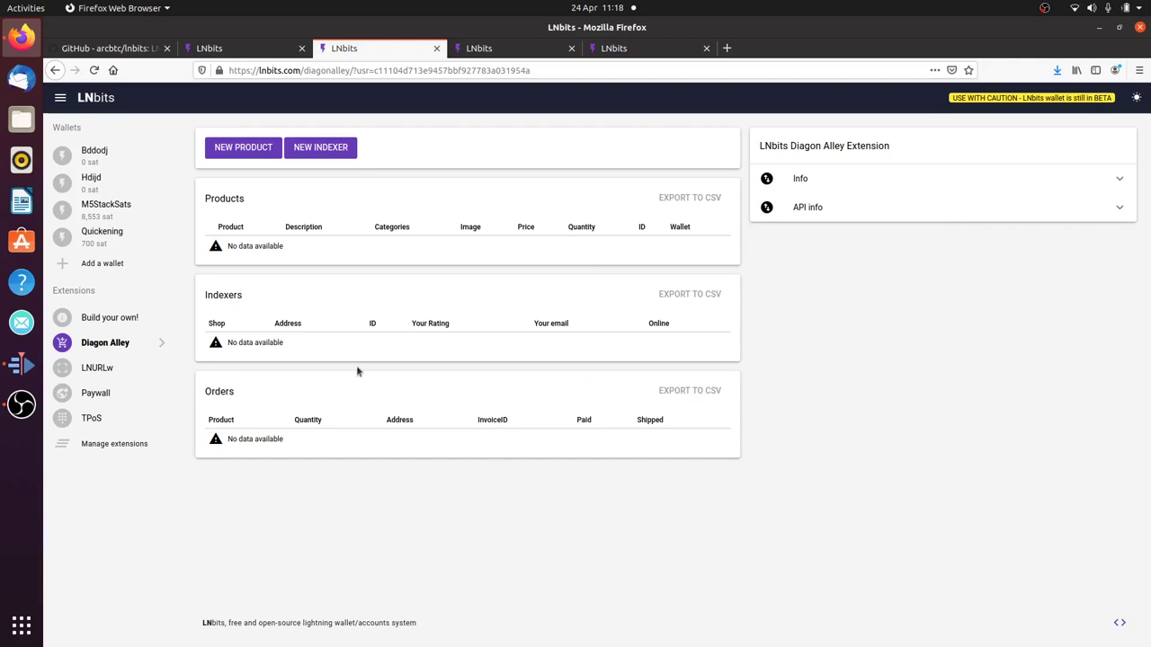
{"action": "left_click", "coordinate": [125, 322]}
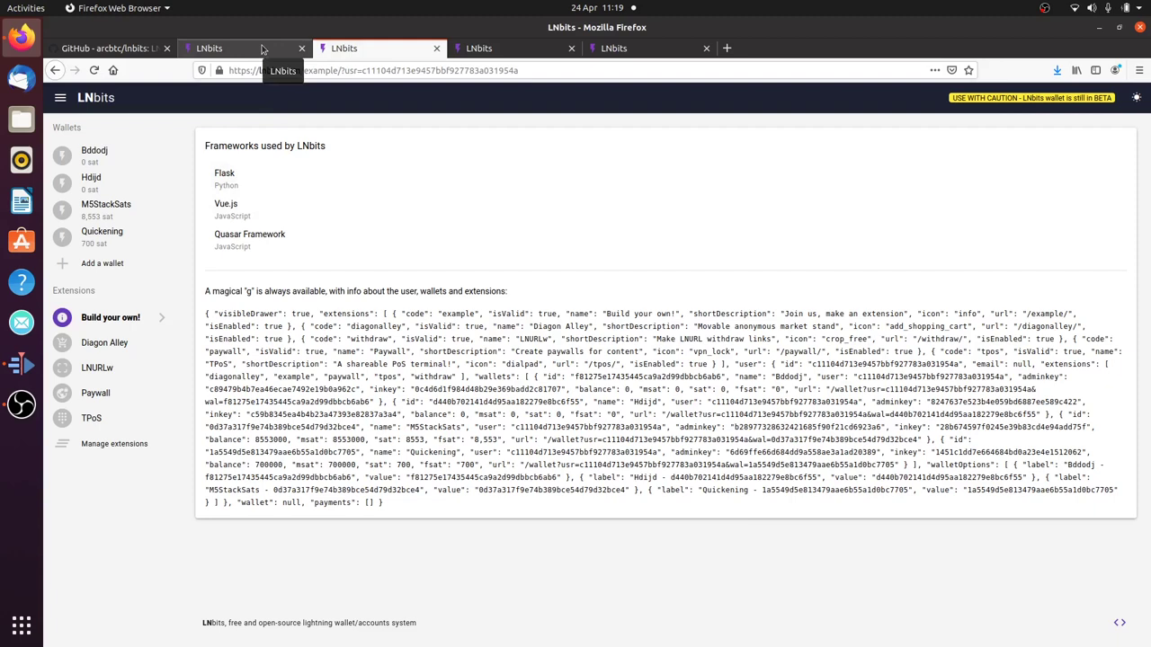
{"action": "left_click", "coordinate": [262, 49]}
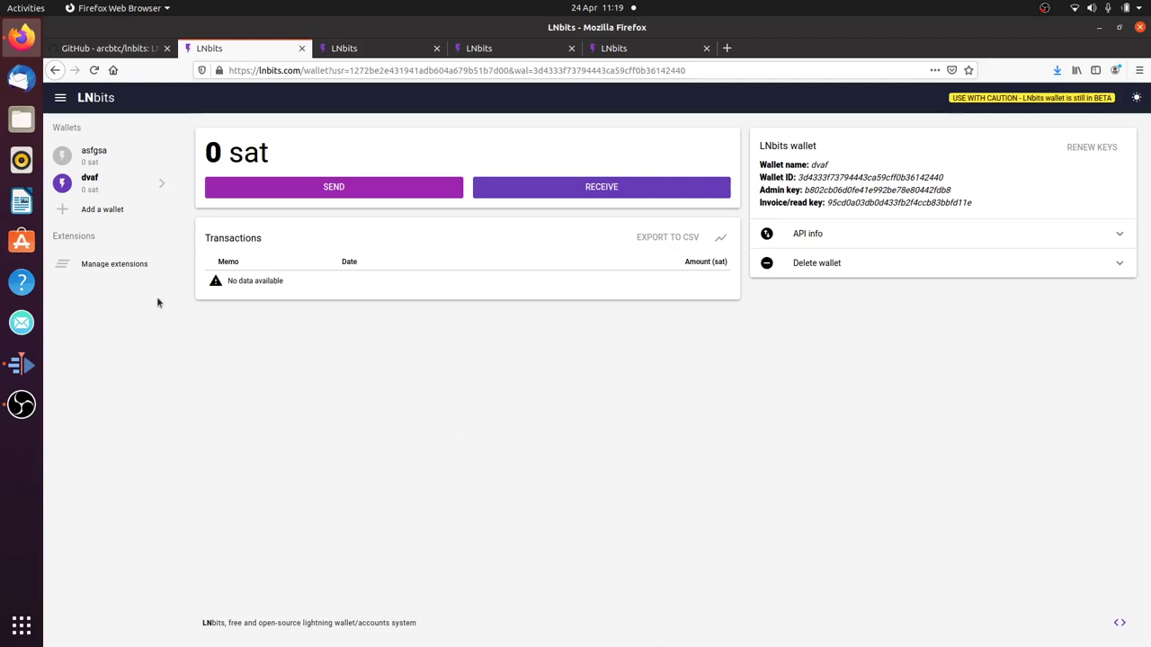
{"action": "left_click", "coordinate": [132, 269]}
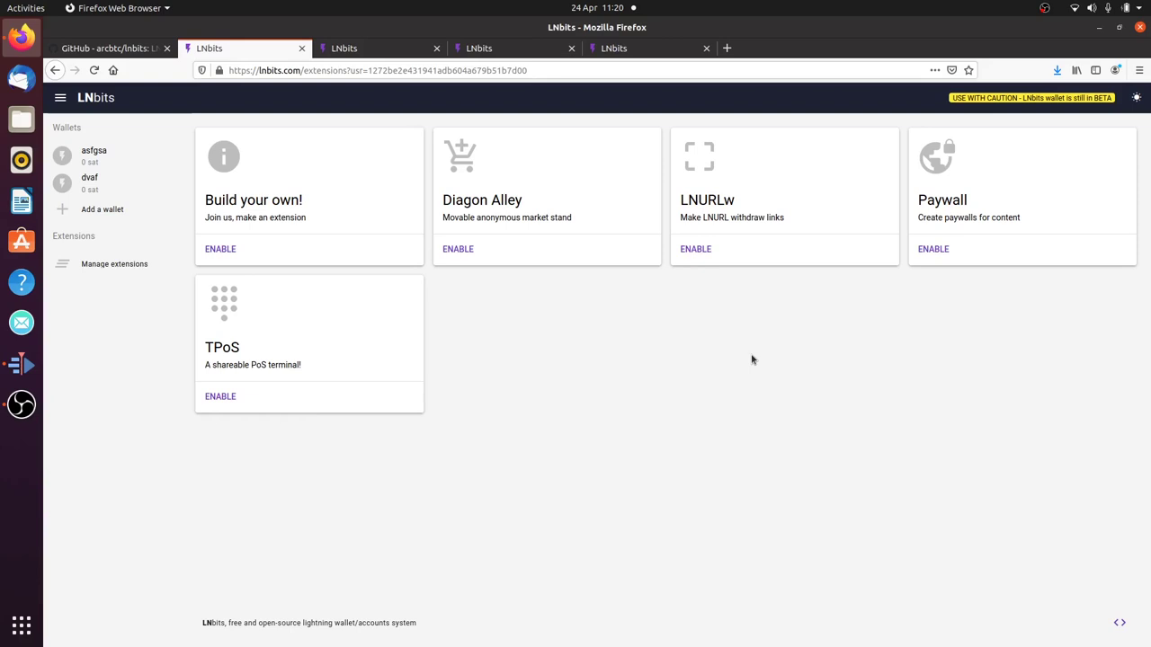
Return to the LNbits GitHub repository and look over its file list and README introduction.
{"action": "left_click", "coordinate": [133, 51]}
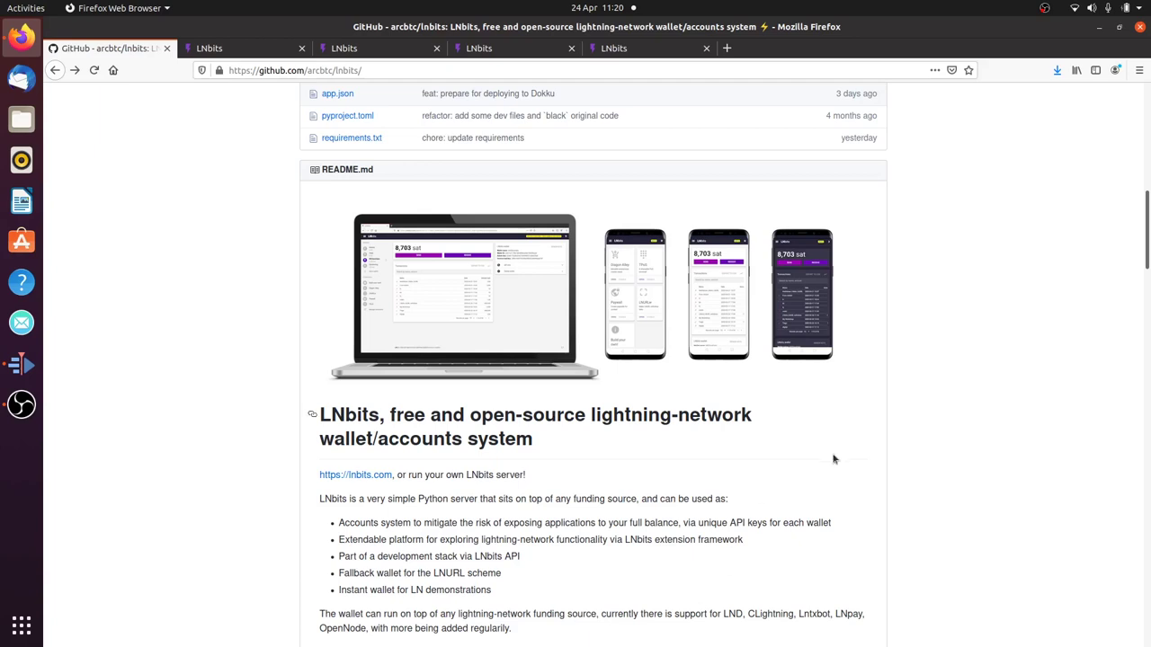
{"action": "scroll", "coordinate": [833, 459], "scroll_direction": "up", "scroll_amount": 5}
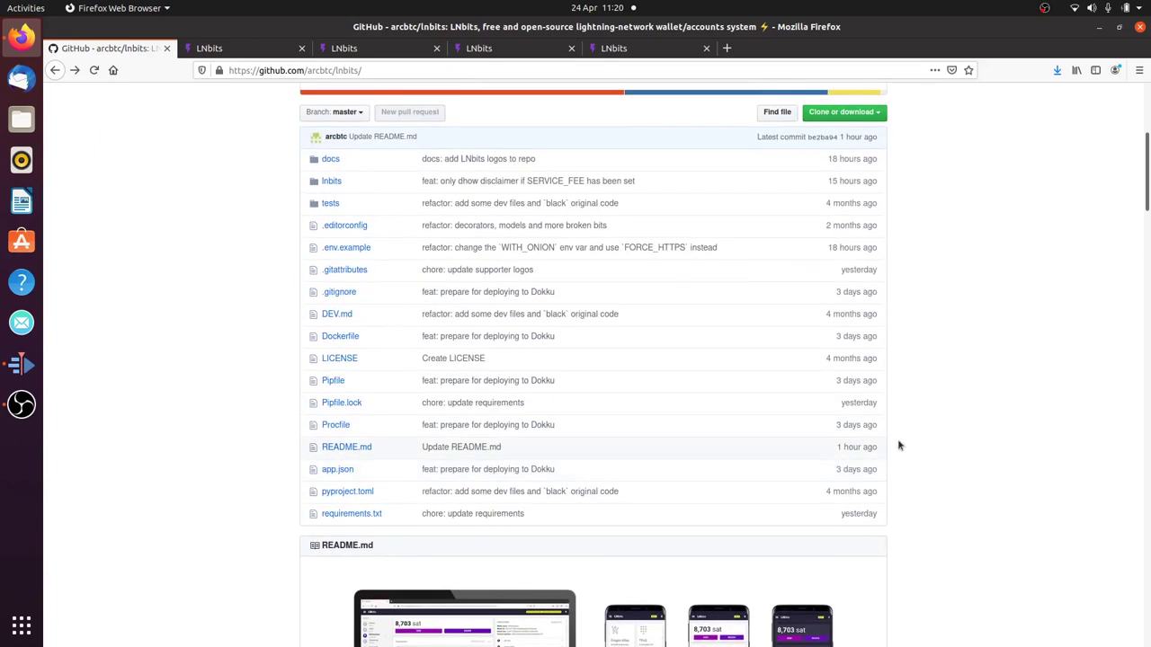
{"action": "scroll", "coordinate": [1003, 382], "scroll_direction": "down", "scroll_amount": 5}
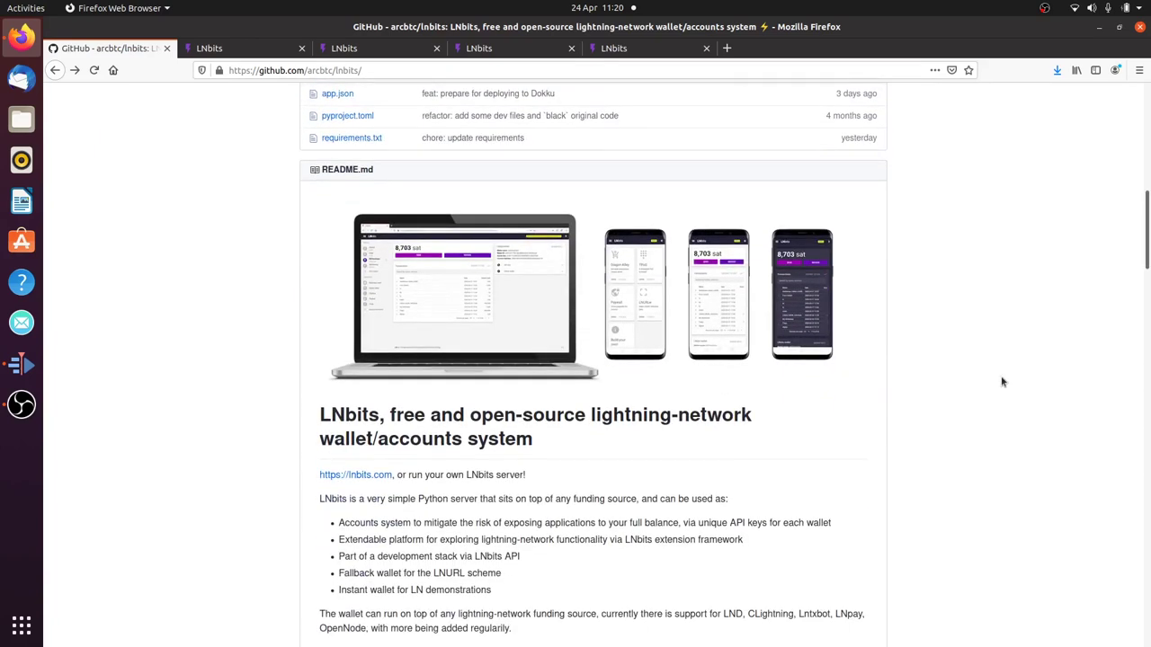